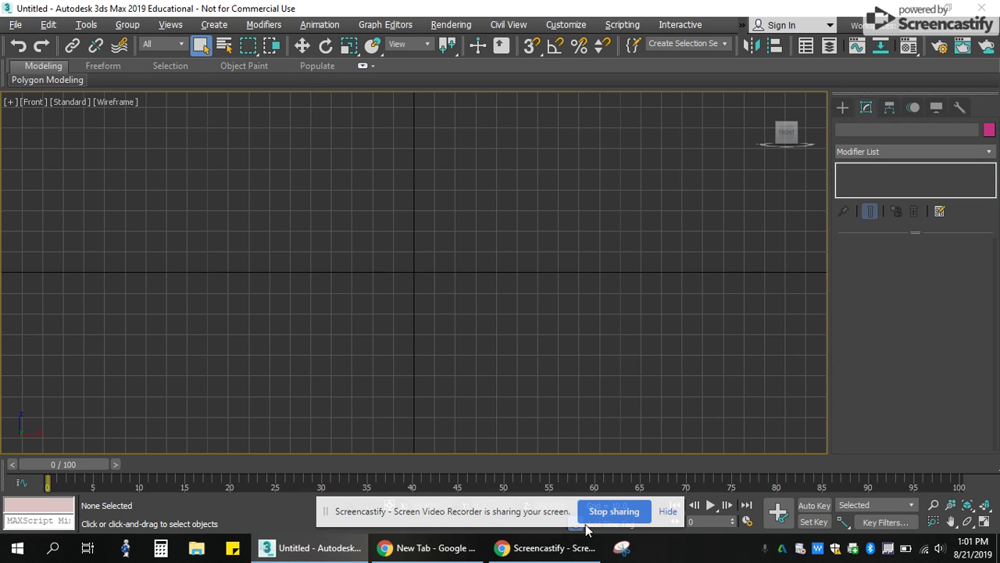
Open the Create panel, glance at the shape category list, then view Compound Objects types
left_click(668, 512)
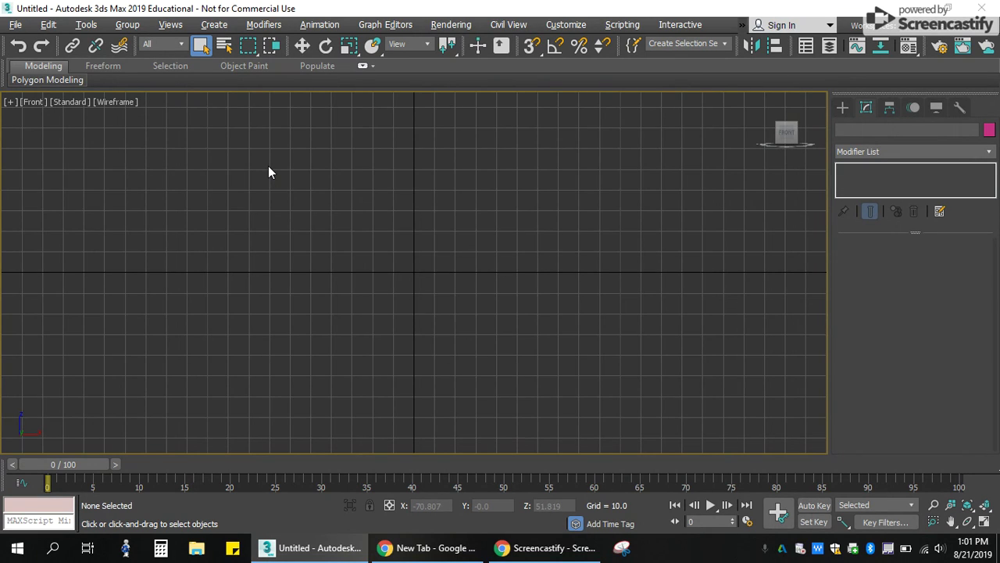
left_click(843, 107)
left_click(859, 128)
left_click(864, 148)
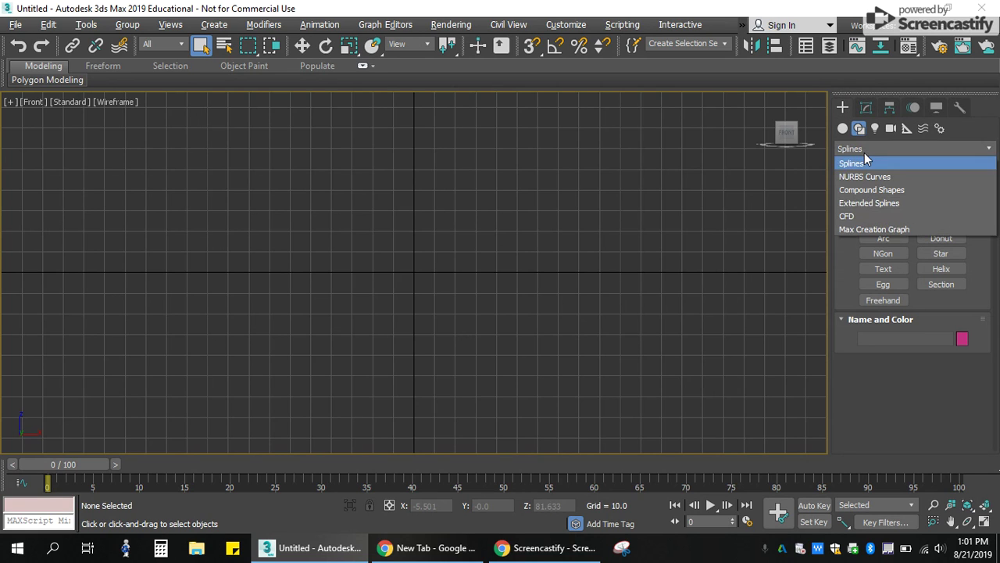
left_click(842, 128)
left_click(868, 149)
left_click(871, 189)
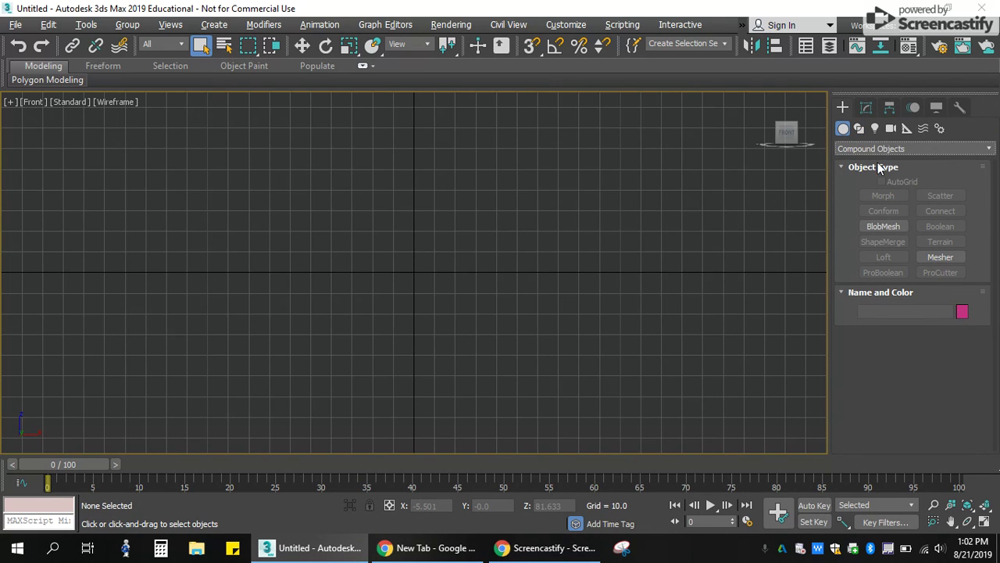
Browse Standard and Extended Primitives in the geometry list, then switch to the Shapes category
left_click(864, 150)
left_click(863, 163)
left_click(859, 149)
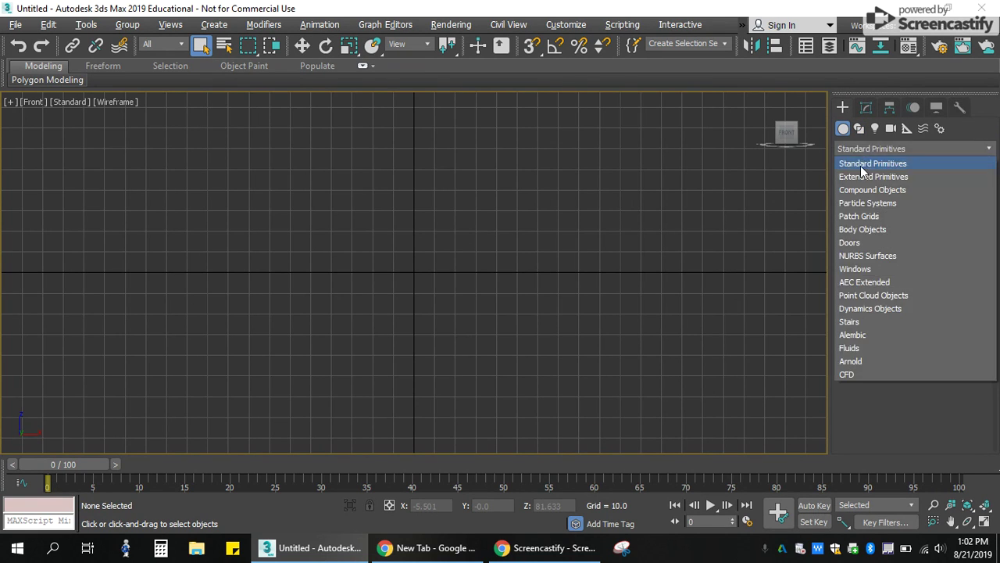
left_click(861, 175)
left_click(873, 152)
left_click(861, 162)
left_click(859, 128)
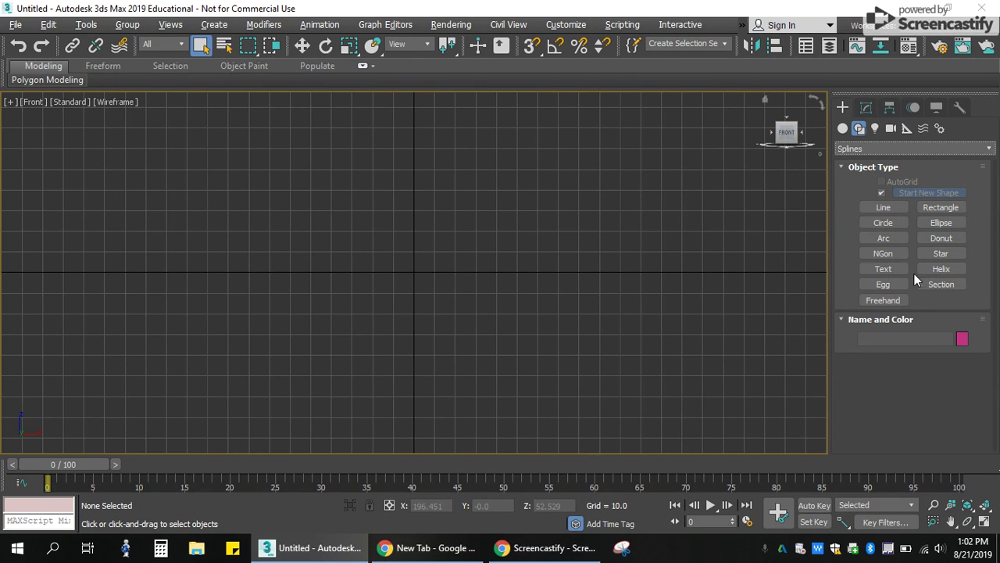
left_click(893, 222)
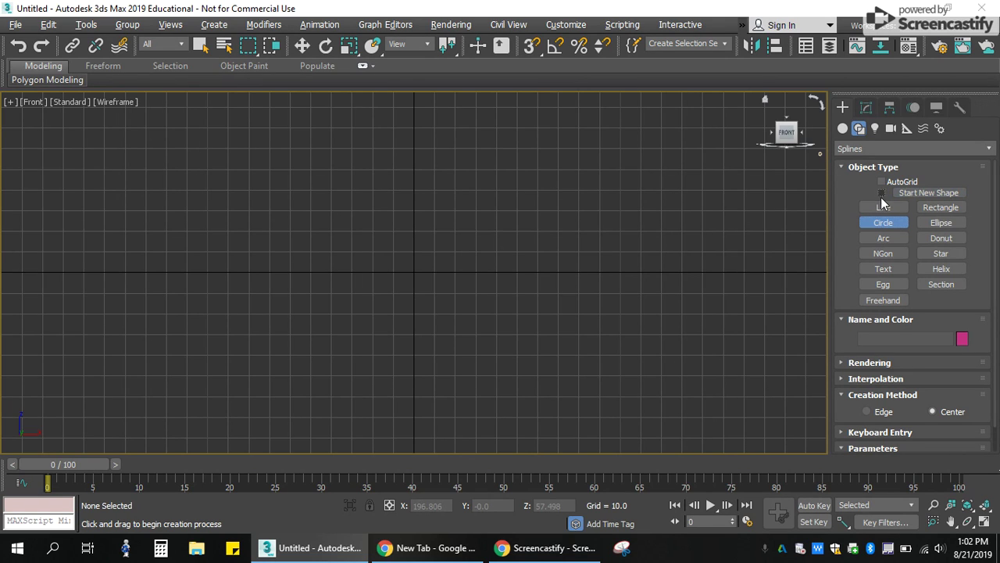
left_click_drag(130, 173, 287, 271)
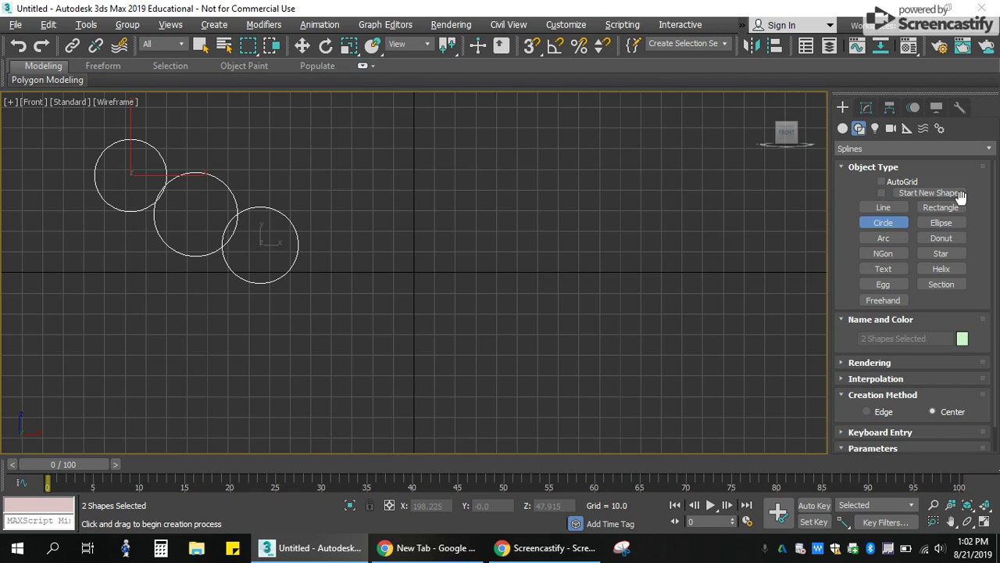
left_click_drag(33, 129, 261, 289)
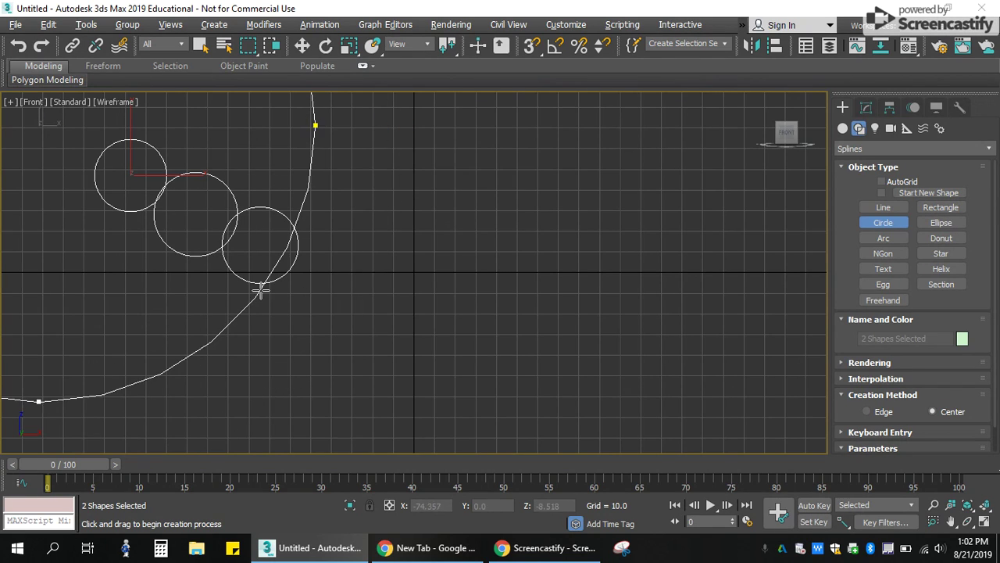
left_click(205, 46)
left_click_drag(51, 119, 322, 341)
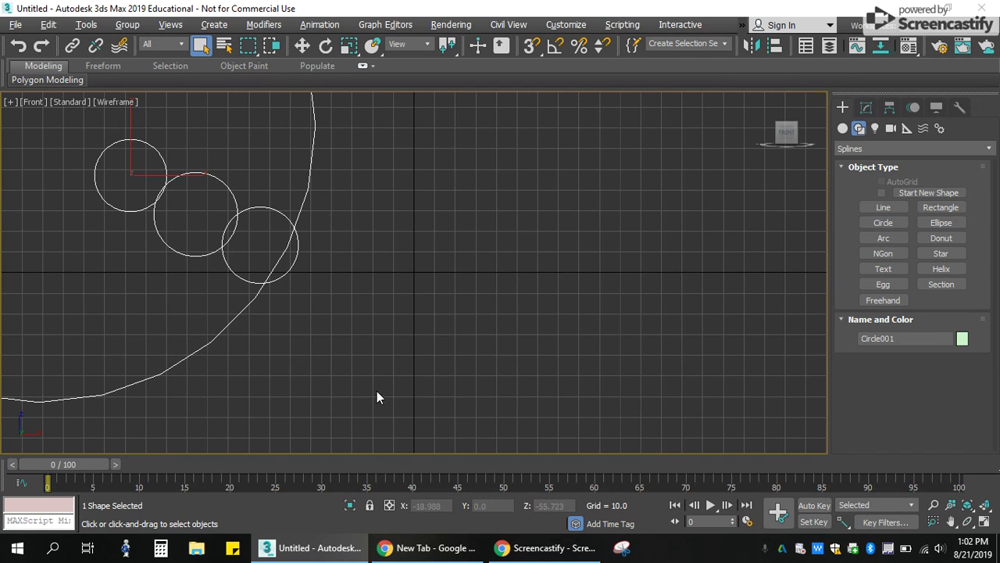
key("Delete")
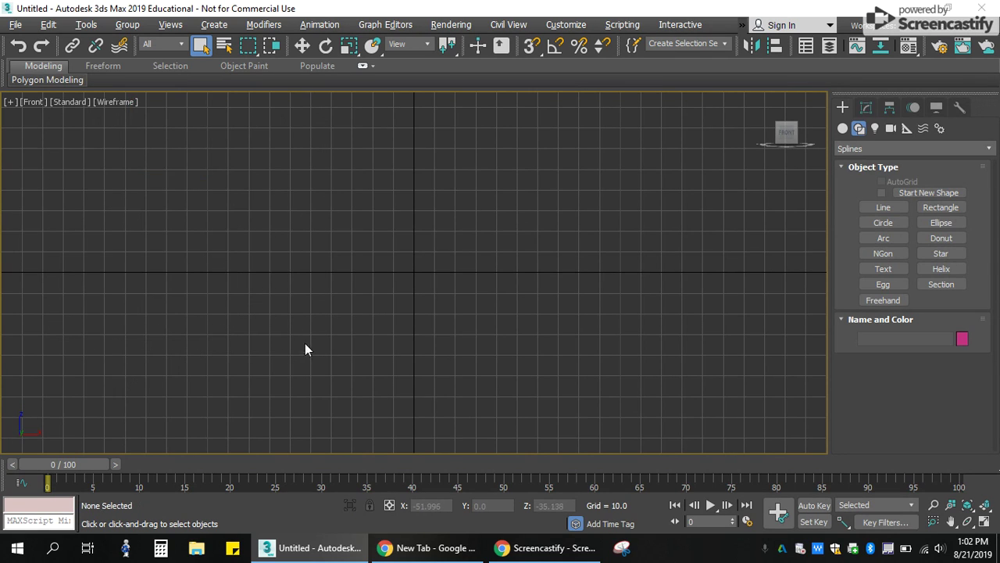
left_click(883, 222)
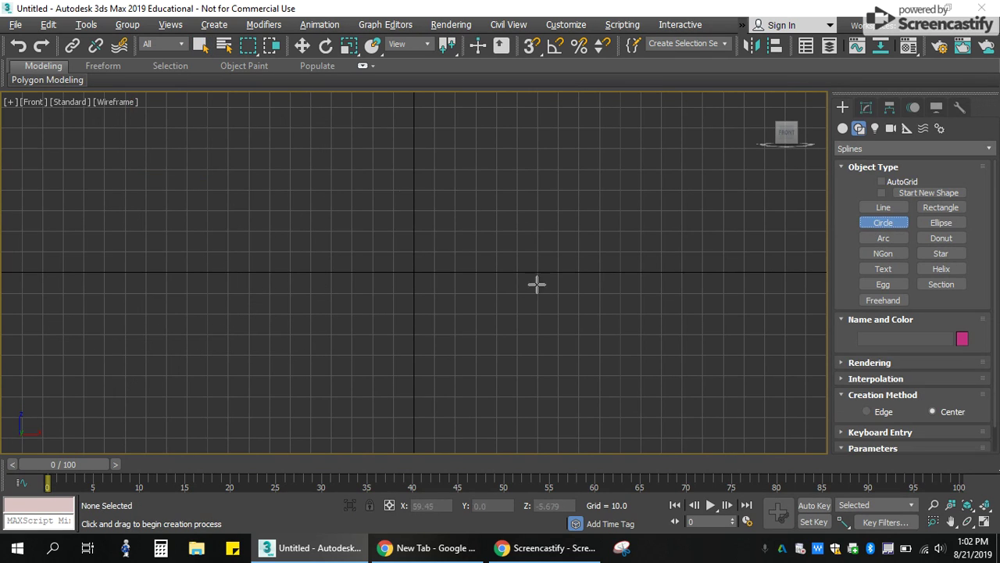
left_click(868, 147)
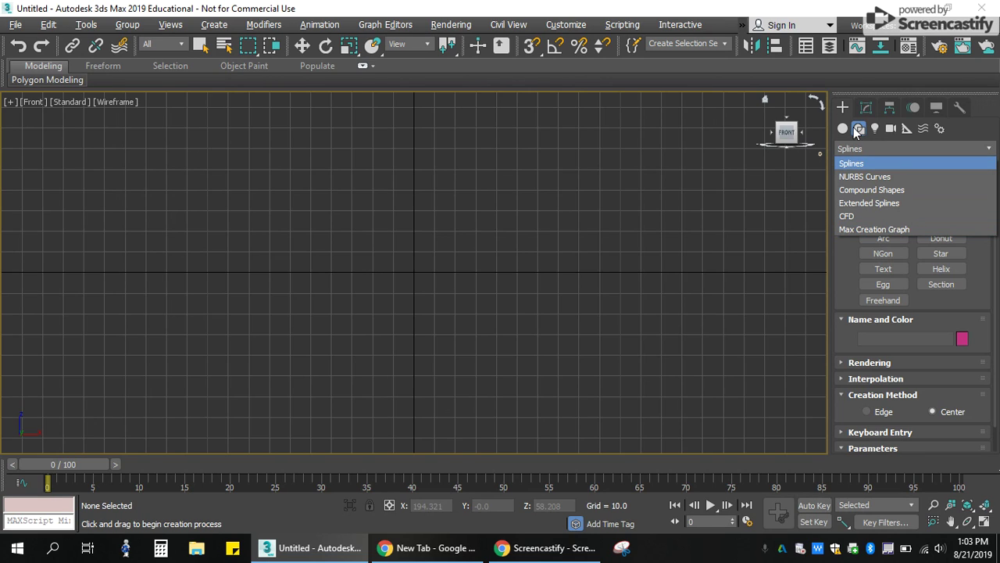
left_click(856, 152)
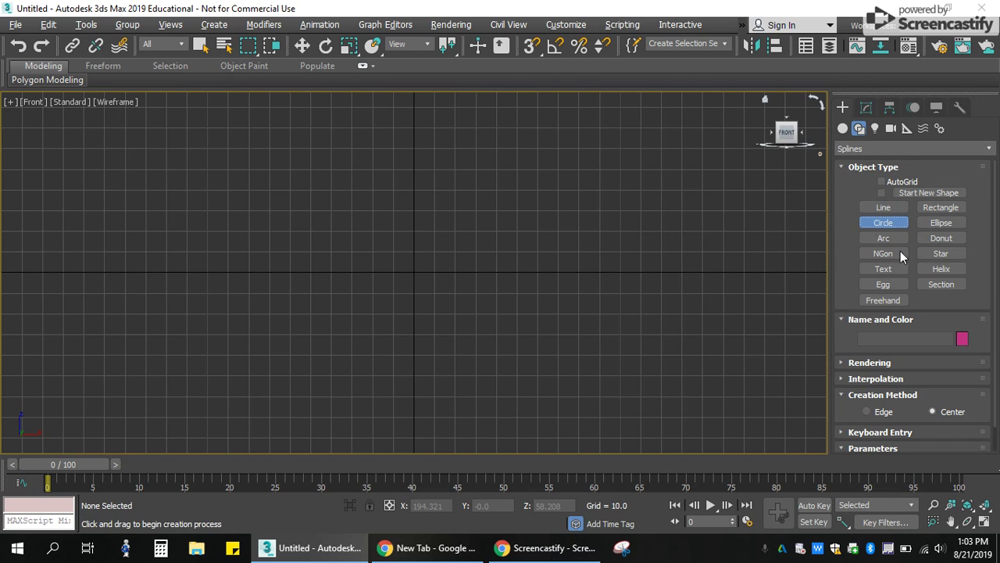
left_click_drag(179, 172, 203, 204)
left_click_drag(259, 226, 354, 281)
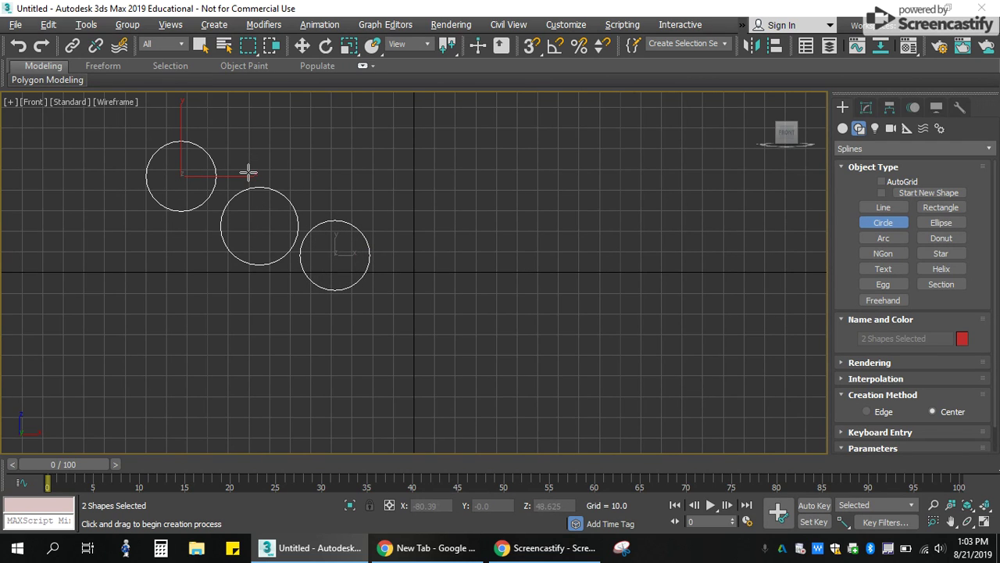
key("w")
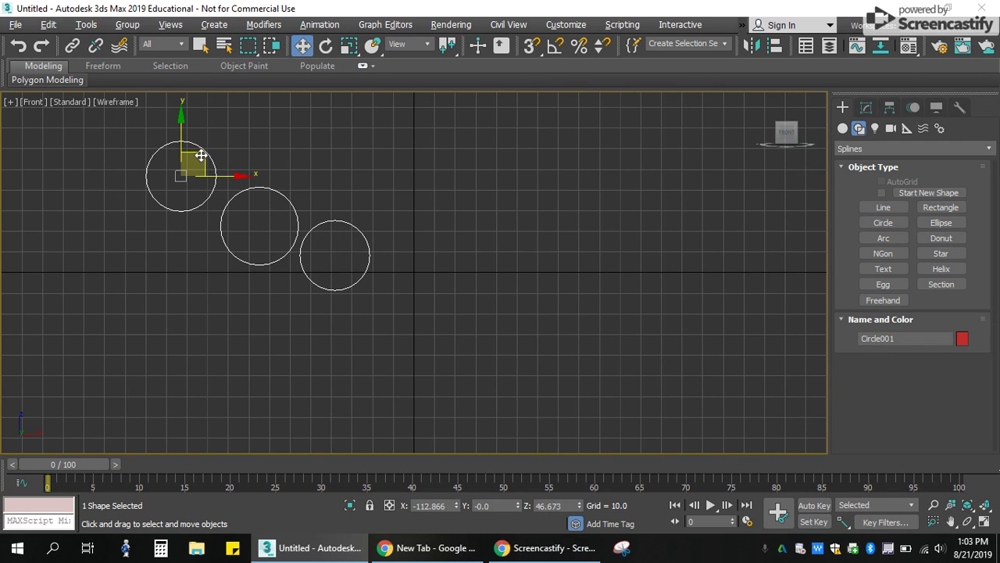
left_click_drag(200, 156, 192, 185)
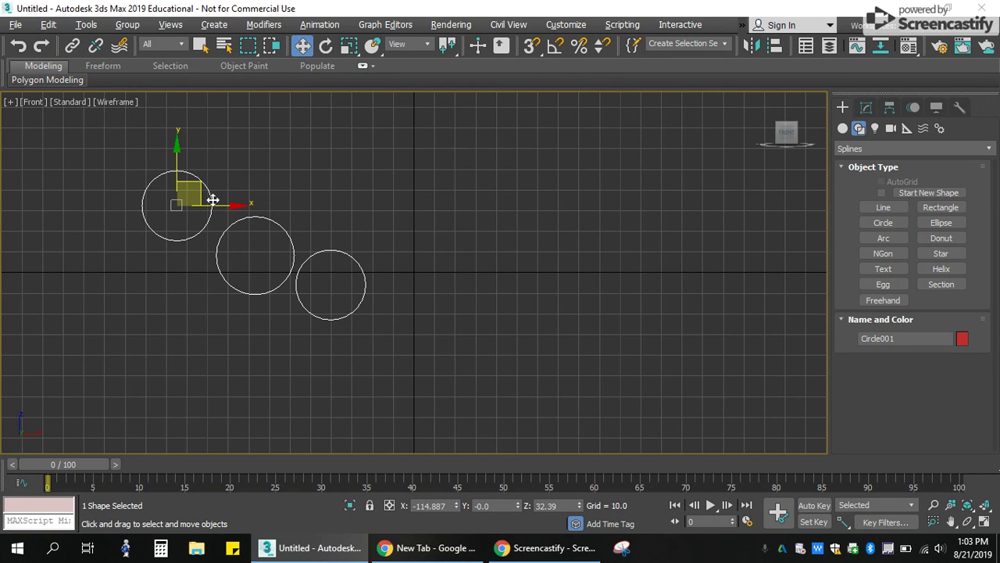
left_click(88, 152)
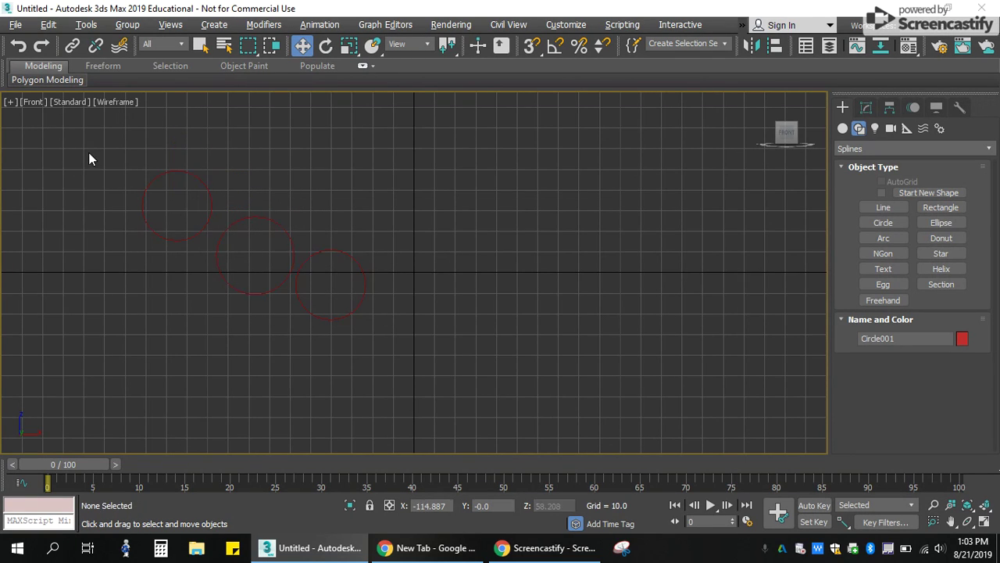
left_click(201, 46)
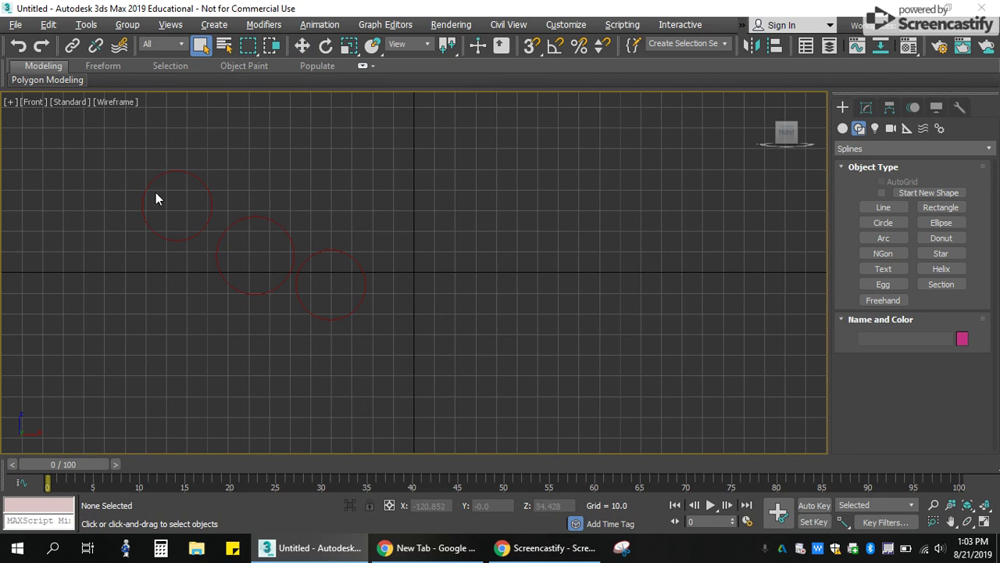
left_click_drag(102, 147, 392, 365)
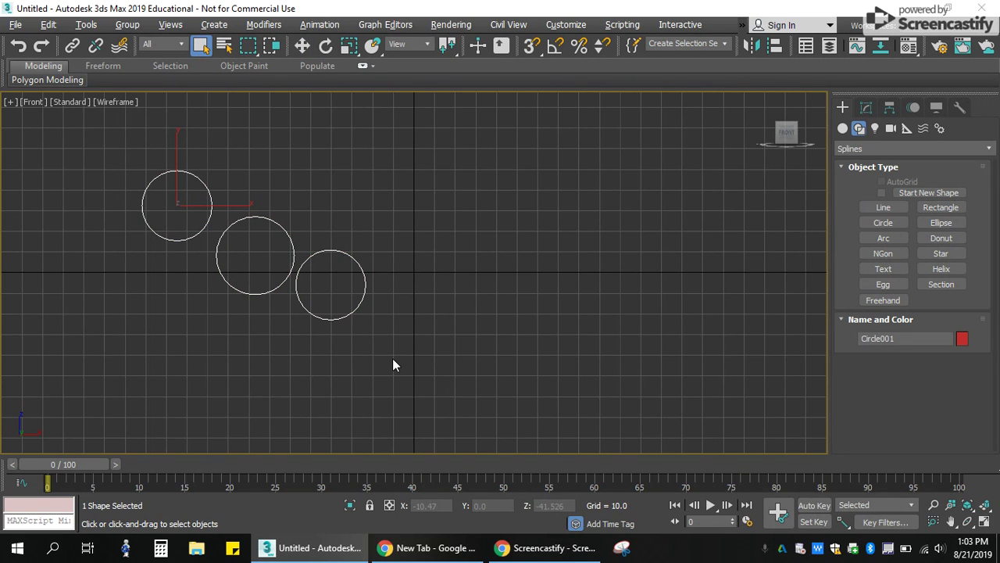
key("Delete")
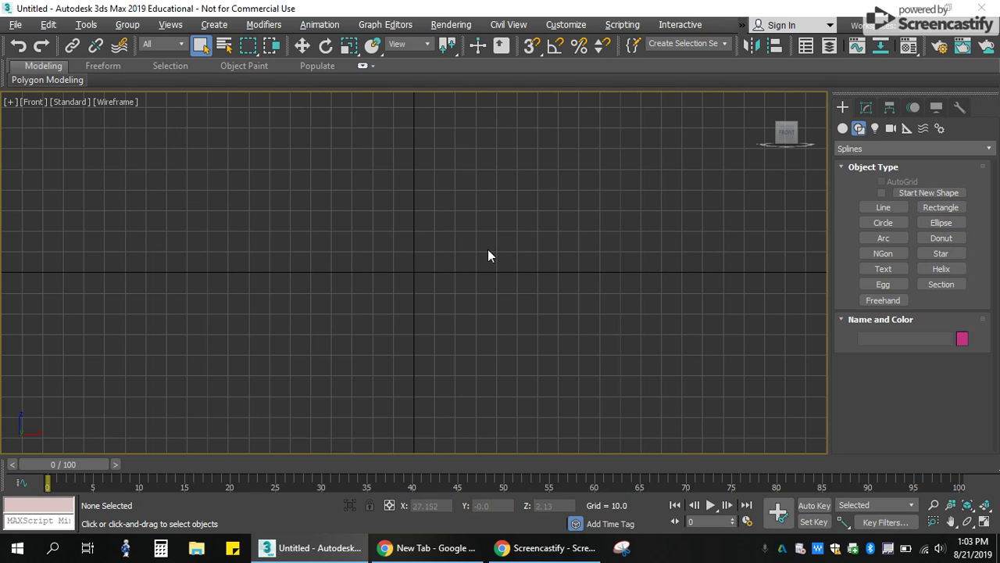
left_click(885, 220)
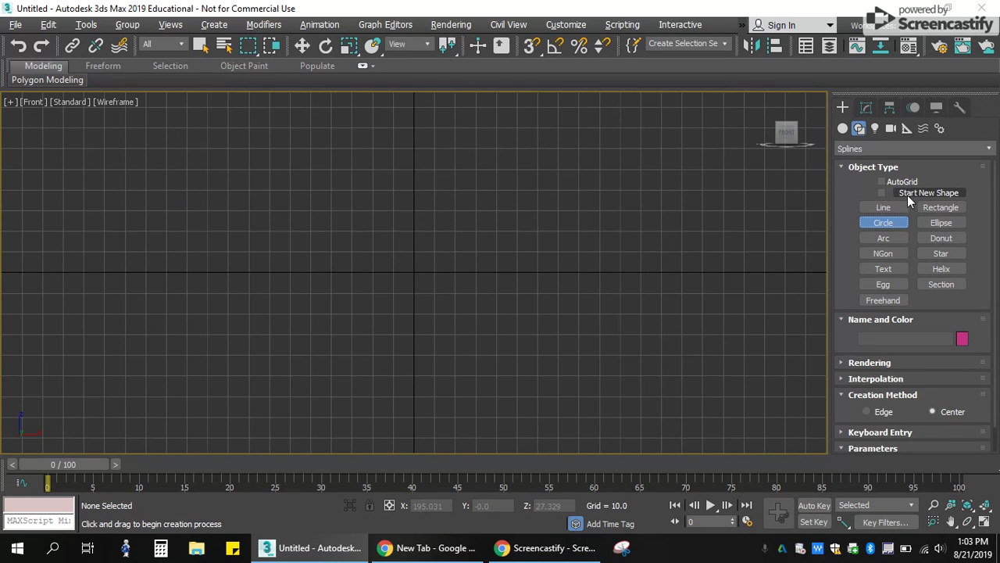
left_click(889, 193)
left_click_drag(135, 193, 163, 217)
left_click_drag(215, 247, 346, 308)
left_click_drag(448, 318, 500, 359)
key("w")
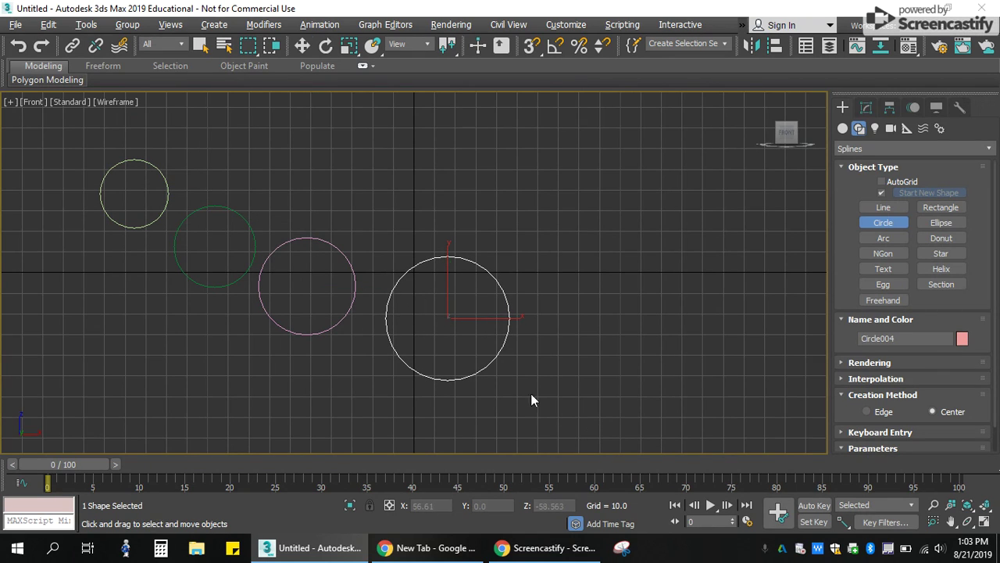
left_click_drag(461, 291, 556, 237)
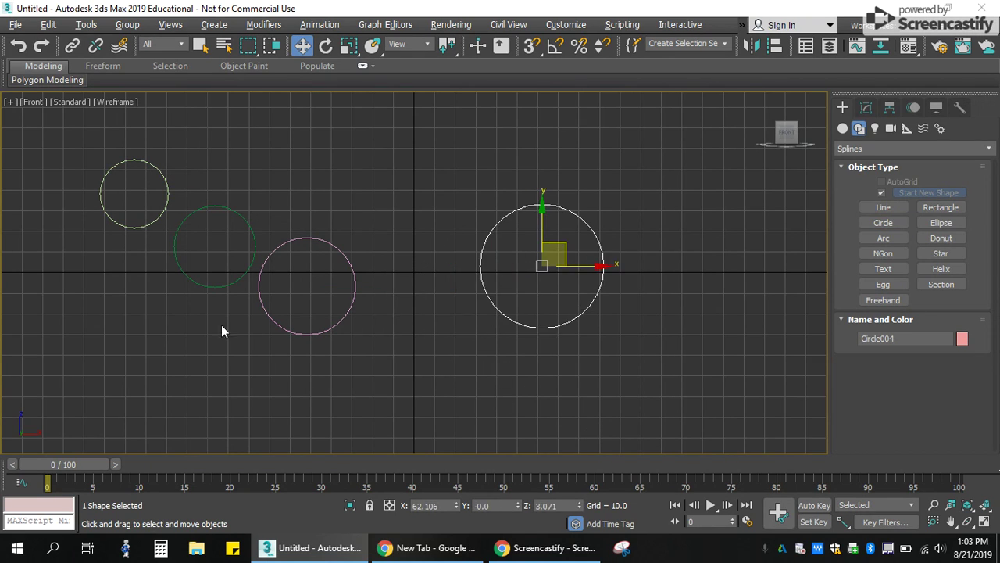
left_click(300, 274)
left_click(355, 286)
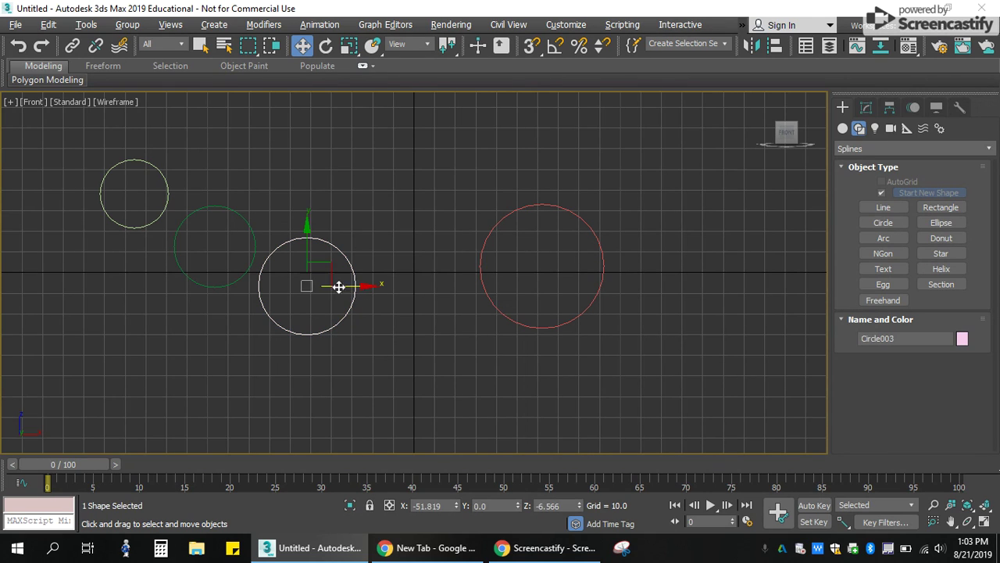
left_click_drag(339, 286, 366, 239)
left_click(234, 275)
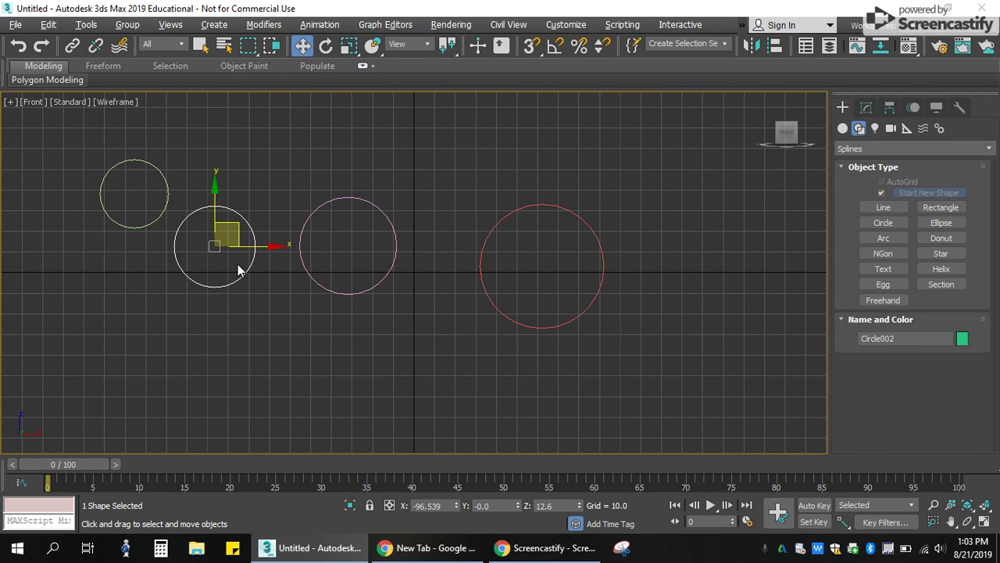
left_click_drag(250, 219, 215, 211)
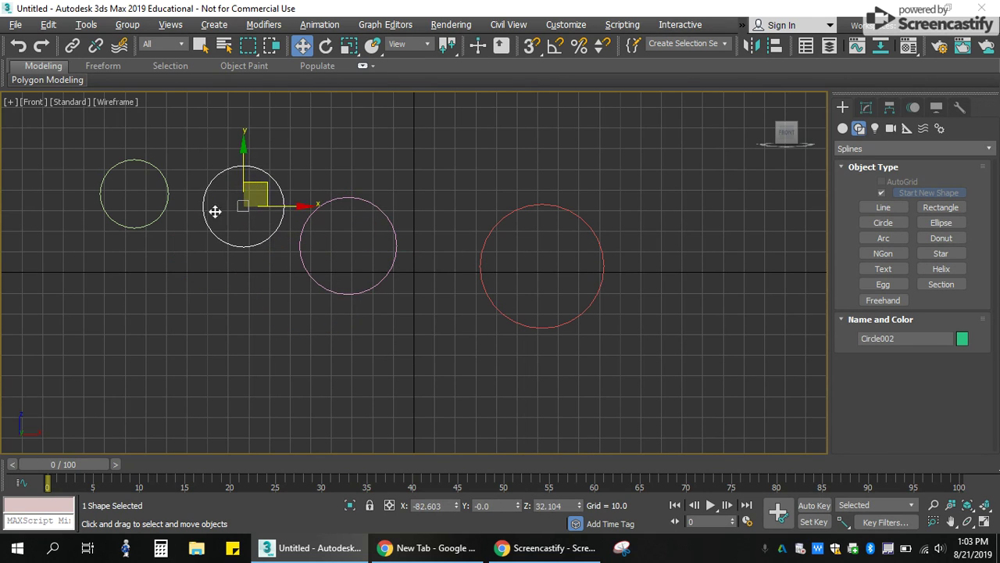
left_click(160, 216)
mouse_move(148, 180)
left_mouse_down()
mouse_move(164, 170)
mouse_move(151, 163)
mouse_move(152, 176)
left_mouse_up()
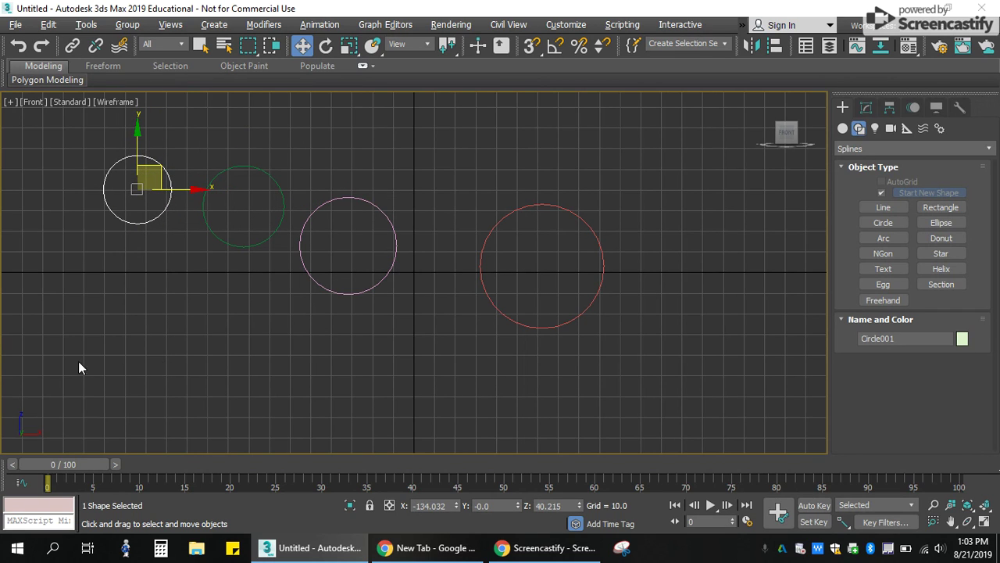
left_click(201, 46)
left_click_drag(64, 139, 684, 452)
key("Delete")
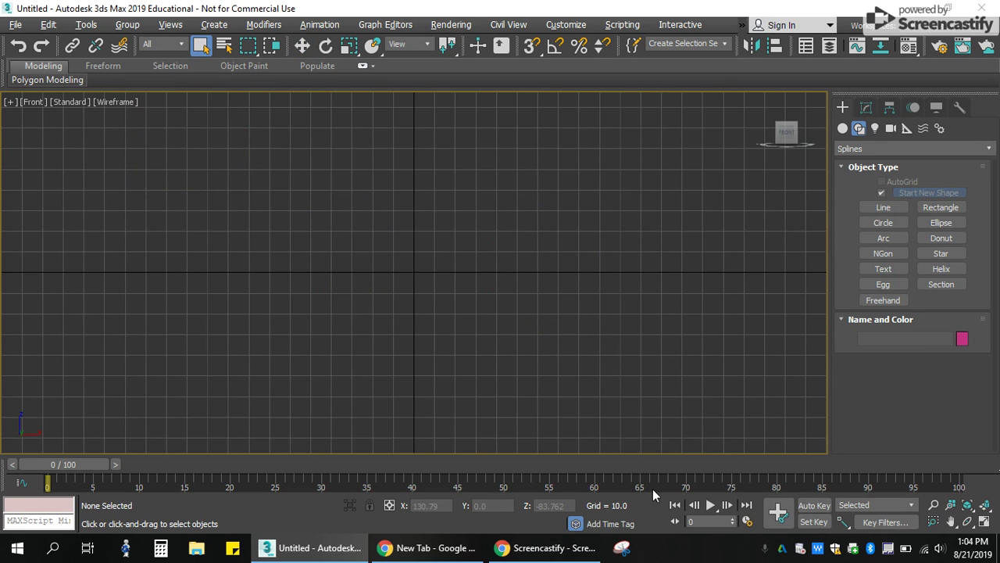
Toggle Start New Shape off and on, then draw a circle in the upper left
left_click(885, 193)
left_click(881, 191)
left_click(890, 217)
left_click_drag(216, 210, 244, 248)
Draw a star near the centre and raise its Points from 6 to 9
left_click(942, 257)
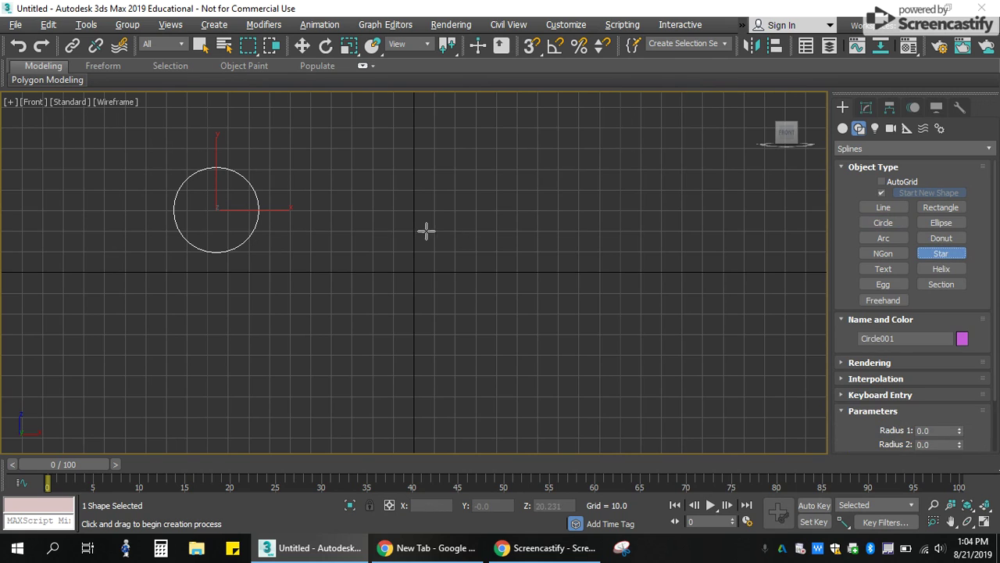
left_click_drag(378, 208, 433, 264)
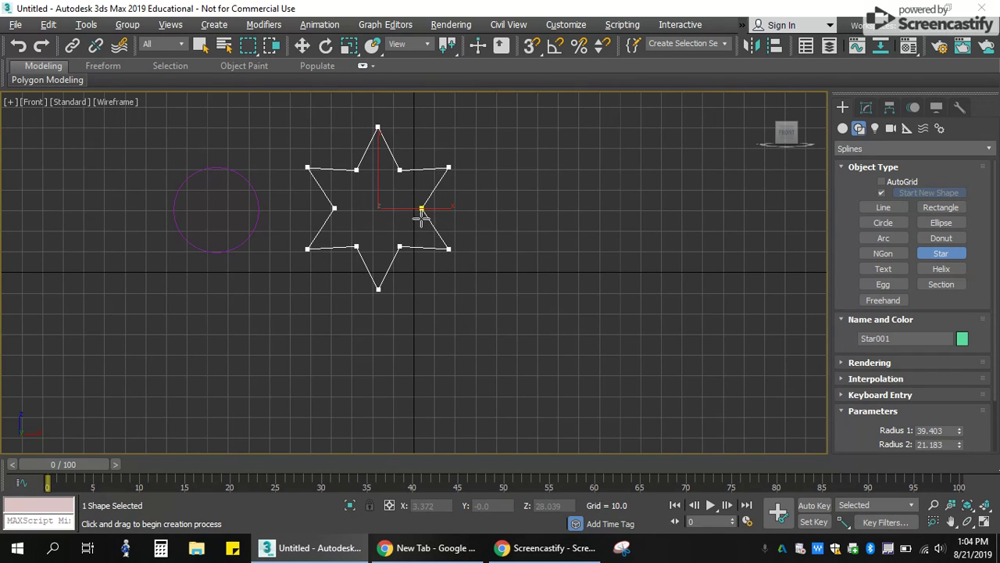
left_click(404, 208)
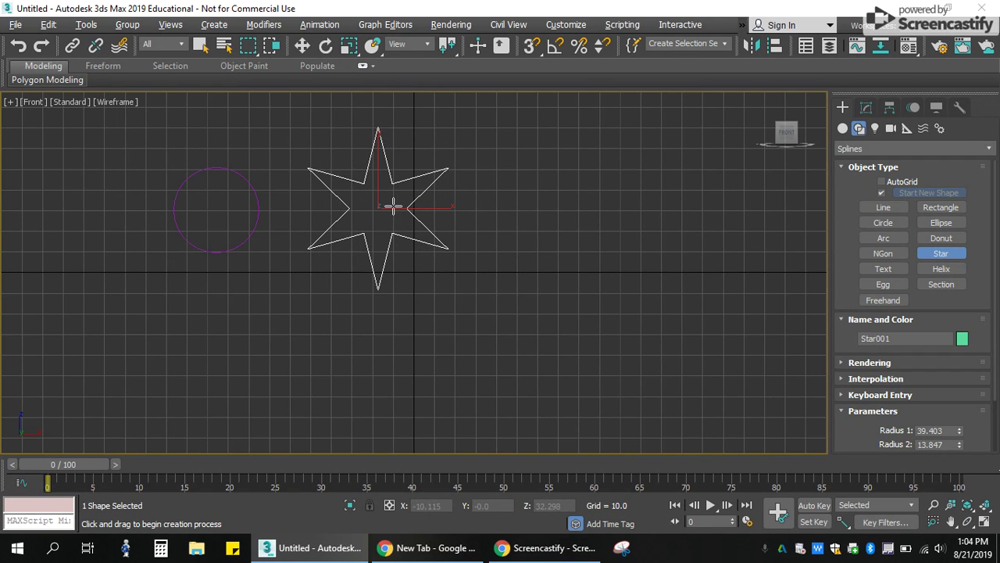
scroll(930, 381, "down", 3)
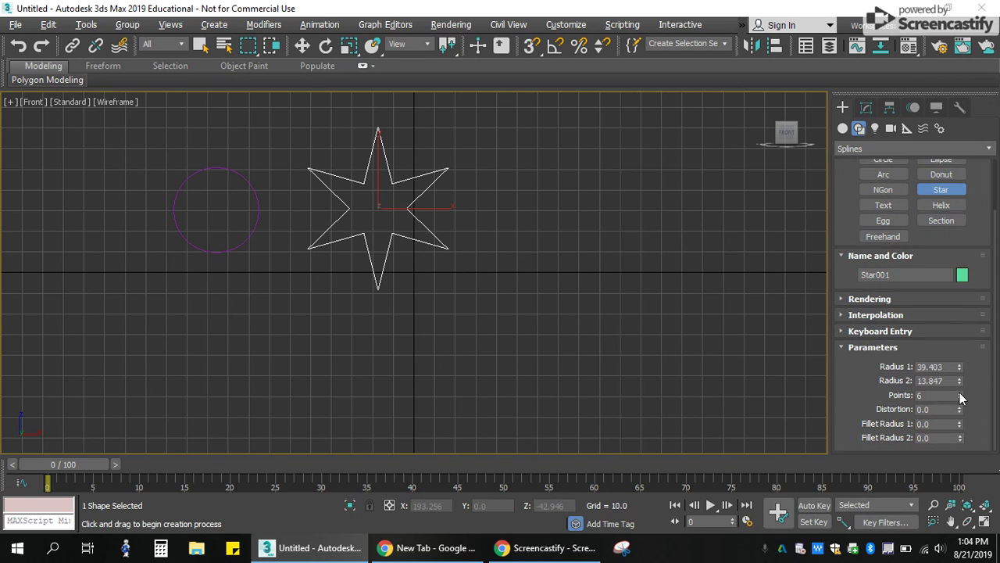
left_click_drag(959, 395, 960, 391)
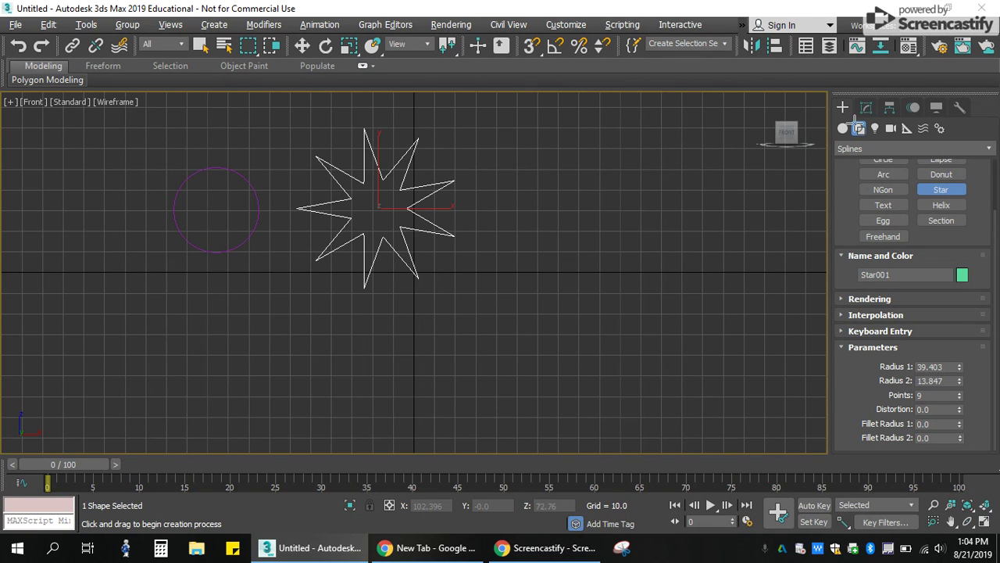
scroll(892, 201, "up", 2)
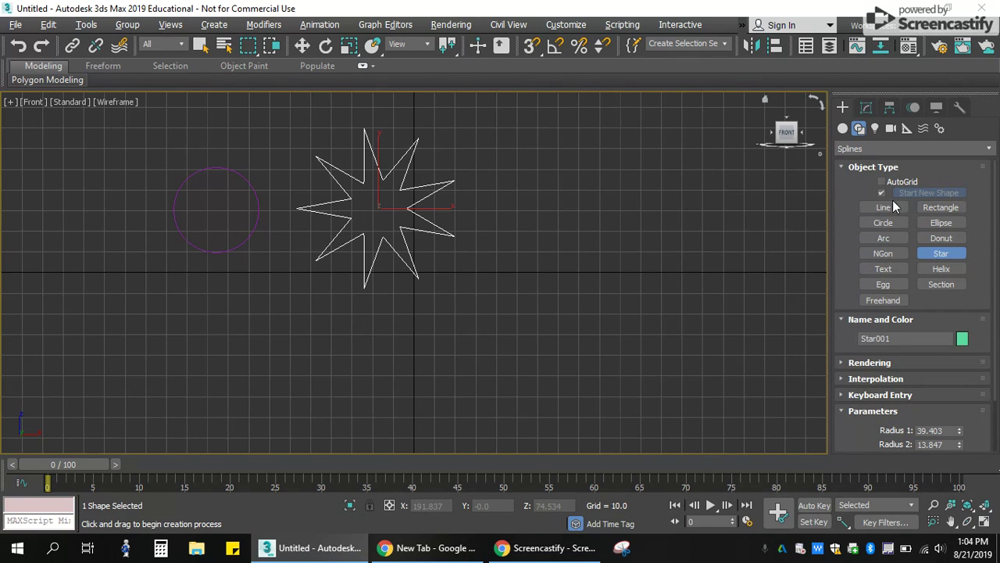
Draw a closed four-sided Line001 below the circle, answering Yes to Close spline
left_click(884, 207)
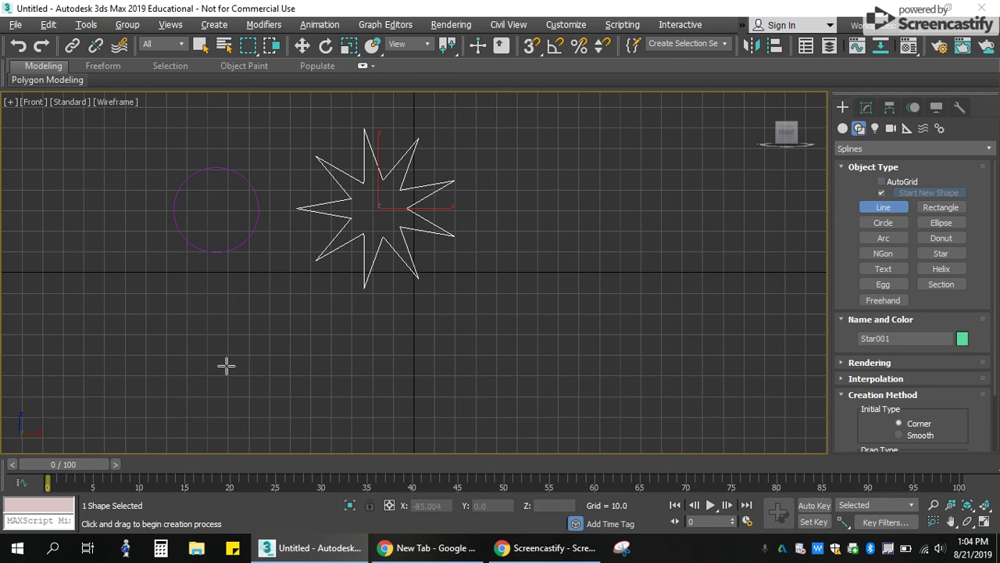
left_click(133, 362)
left_click(163, 291)
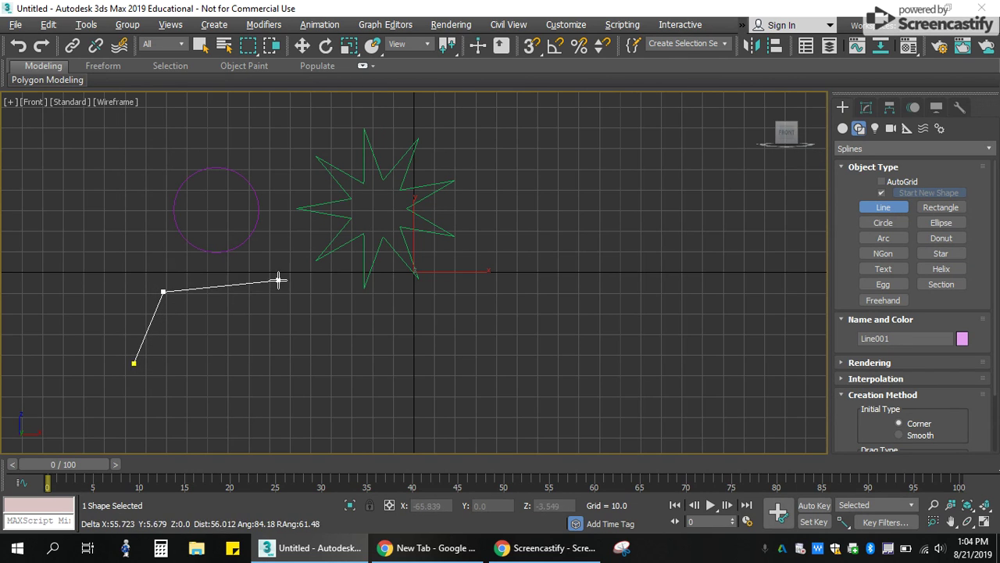
left_click(304, 272)
left_click(314, 362)
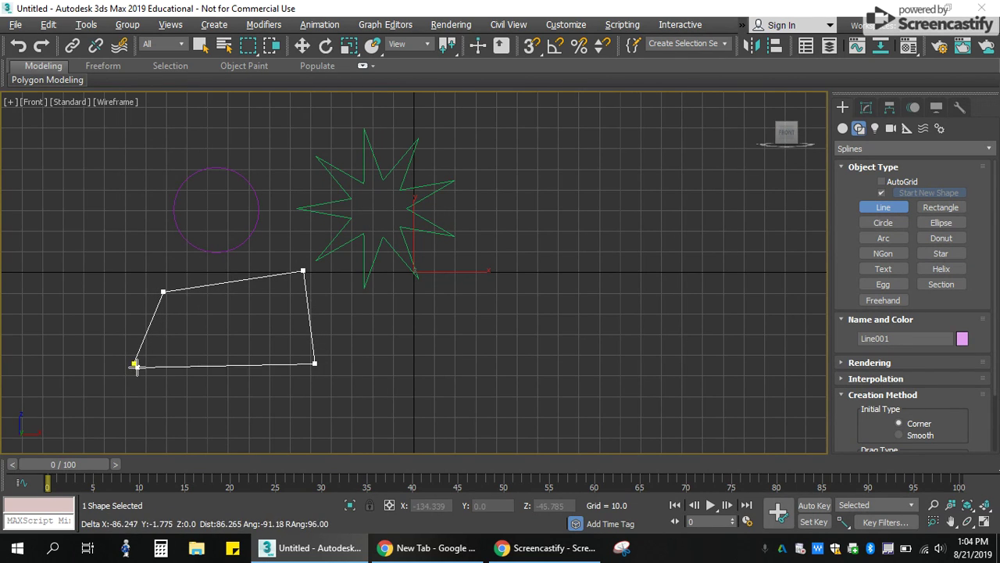
left_click(133, 363)
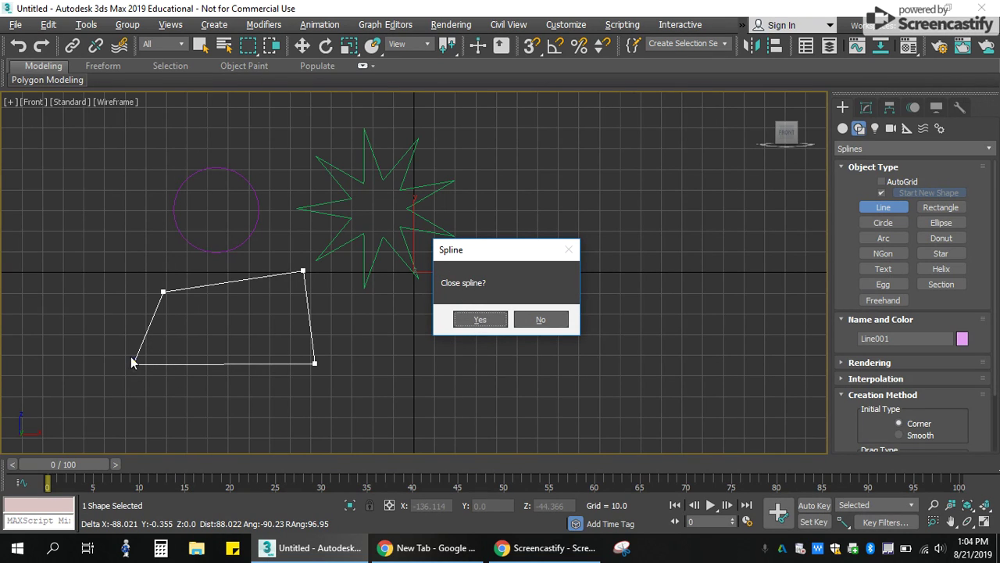
left_click(500, 325)
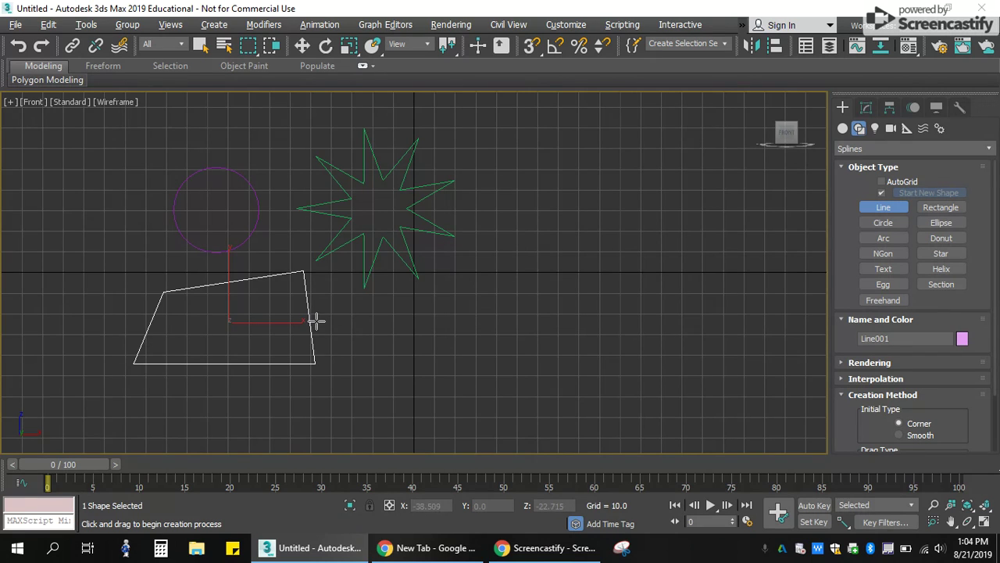
key("w")
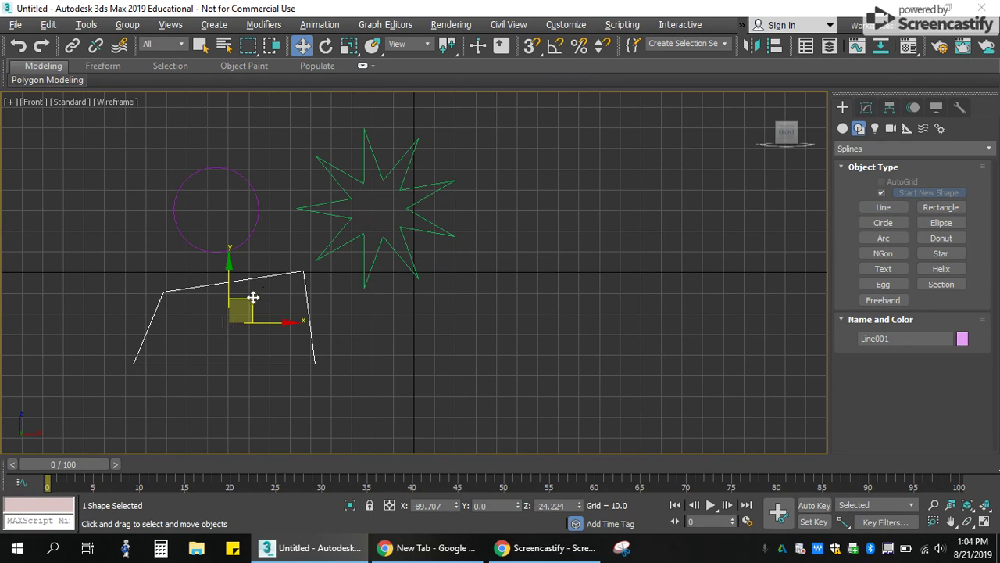
left_click(242, 306)
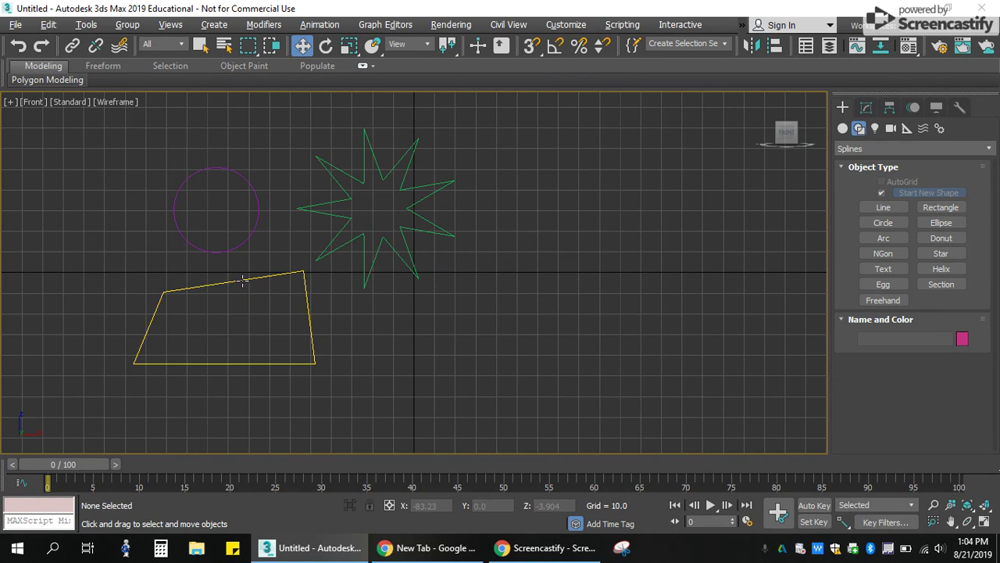
Move the four-sided line shape slightly lower in the Front viewport
left_click(242, 280)
mouse_move(247, 299)
left_mouse_down()
mouse_move(263, 324)
mouse_move(251, 341)
mouse_move(246, 325)
left_mouse_up()
left_click(352, 328)
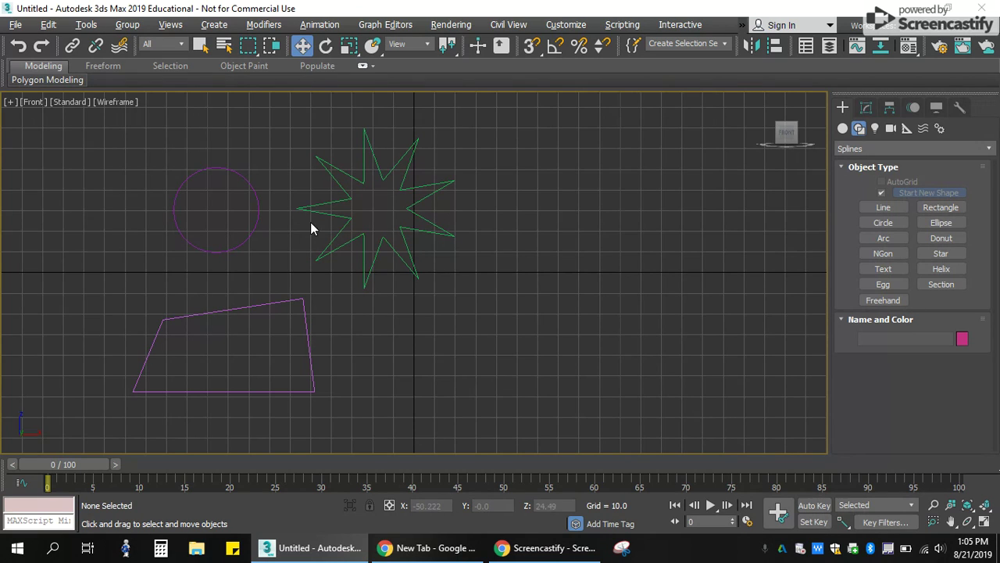
left_click(330, 220)
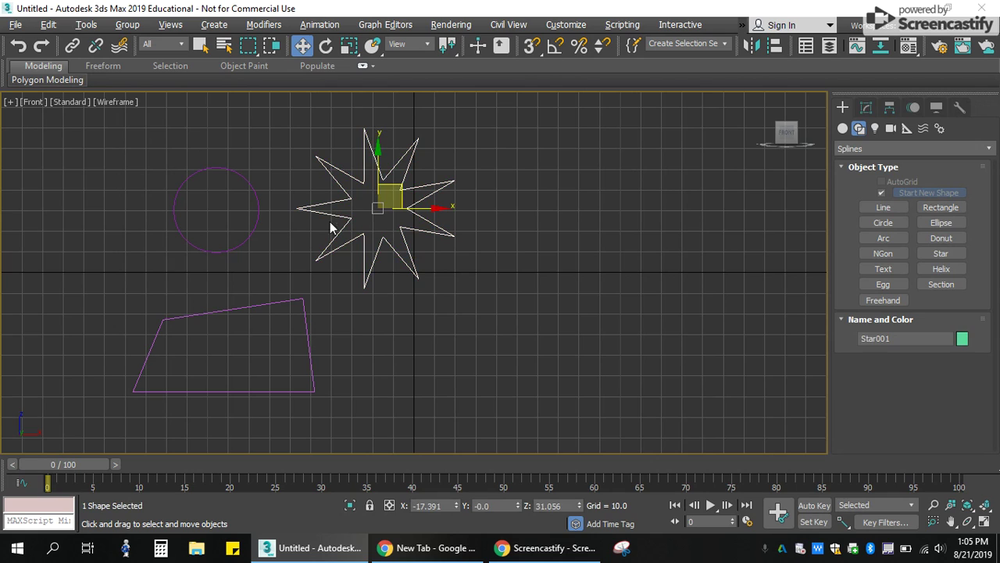
left_click(283, 305)
left_click(287, 294)
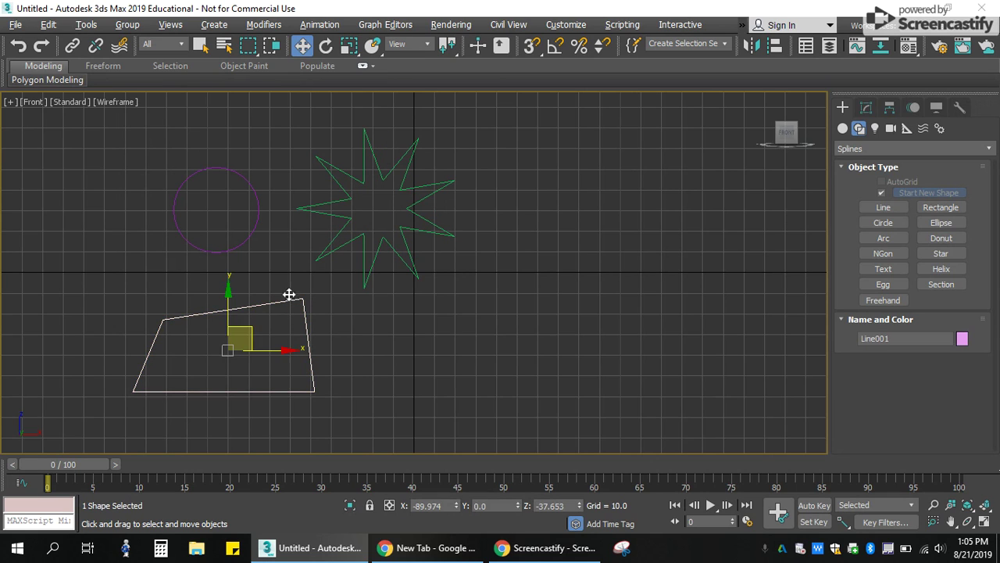
Convert Star001 to an Editable Spline via Convert To
left_click(338, 216)
right_click(341, 218)
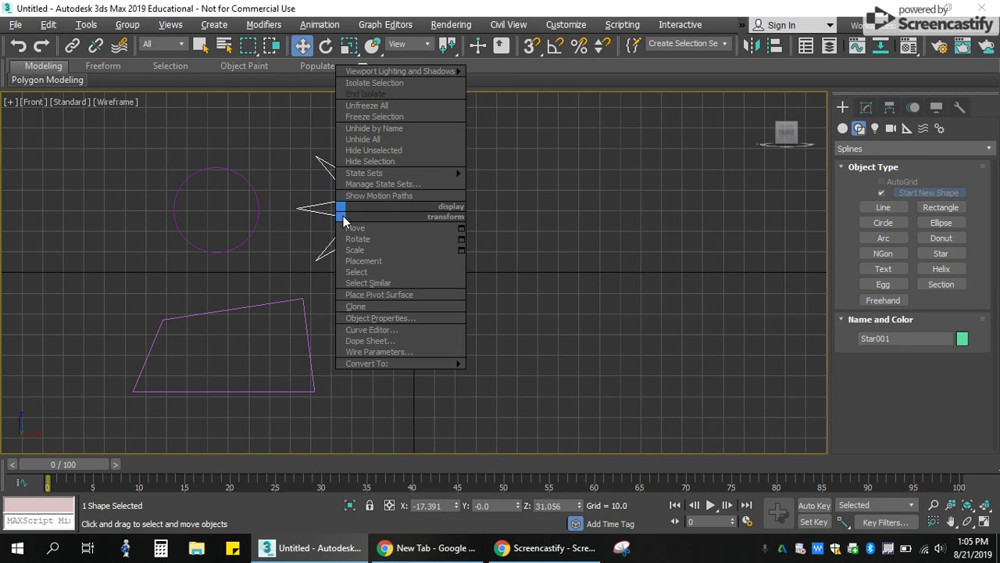
mouse_move(368, 366)
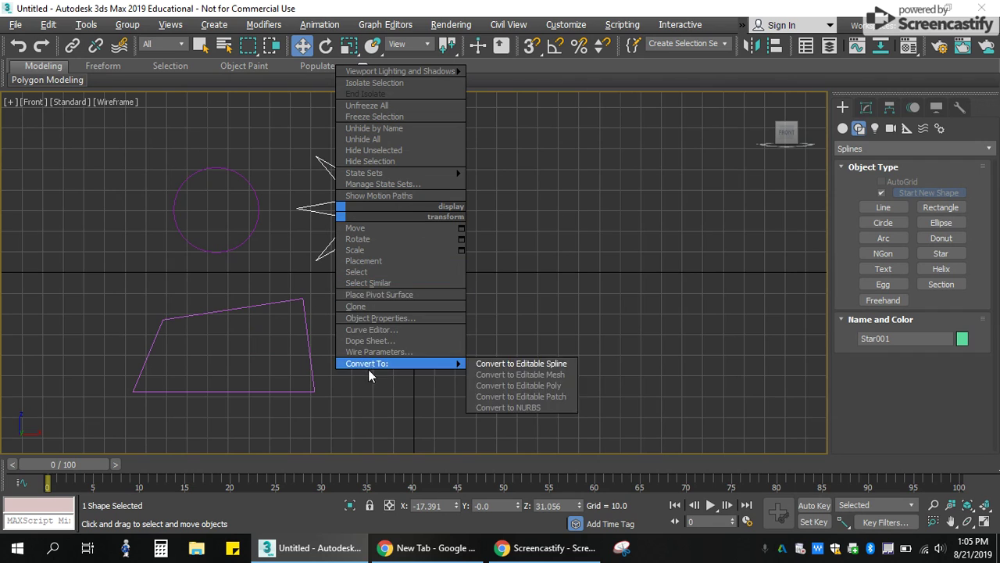
left_click(529, 364)
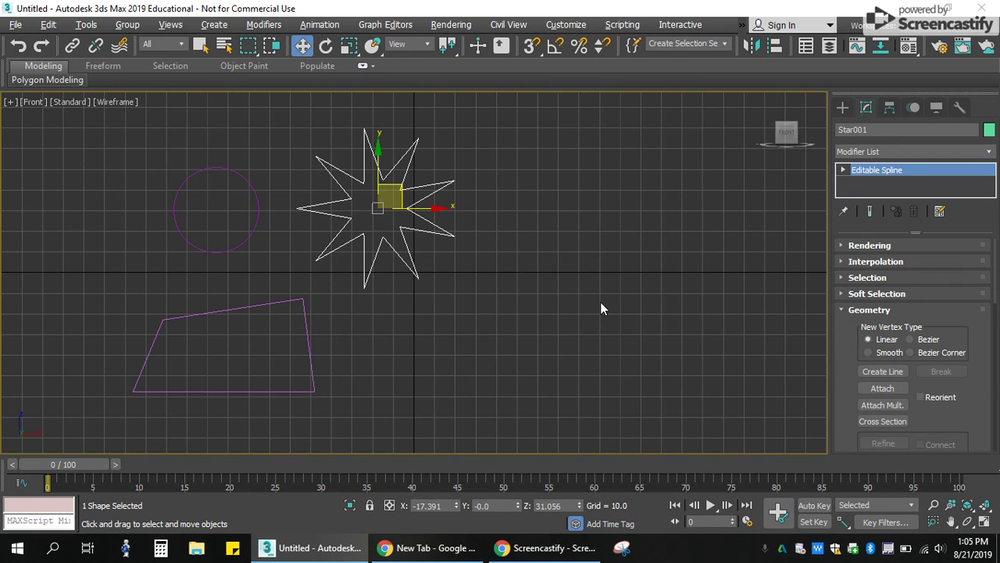
left_click(508, 231)
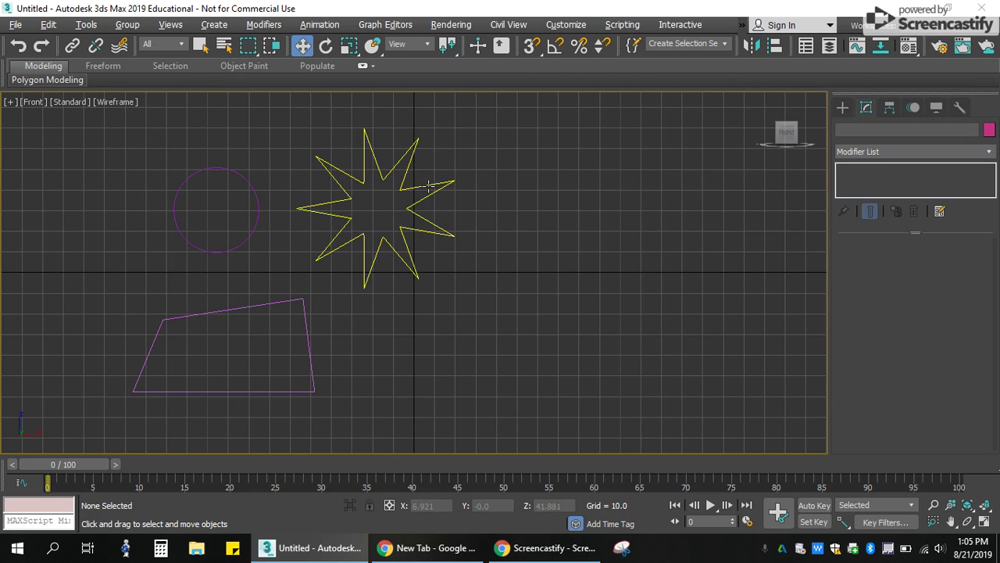
left_click(429, 186)
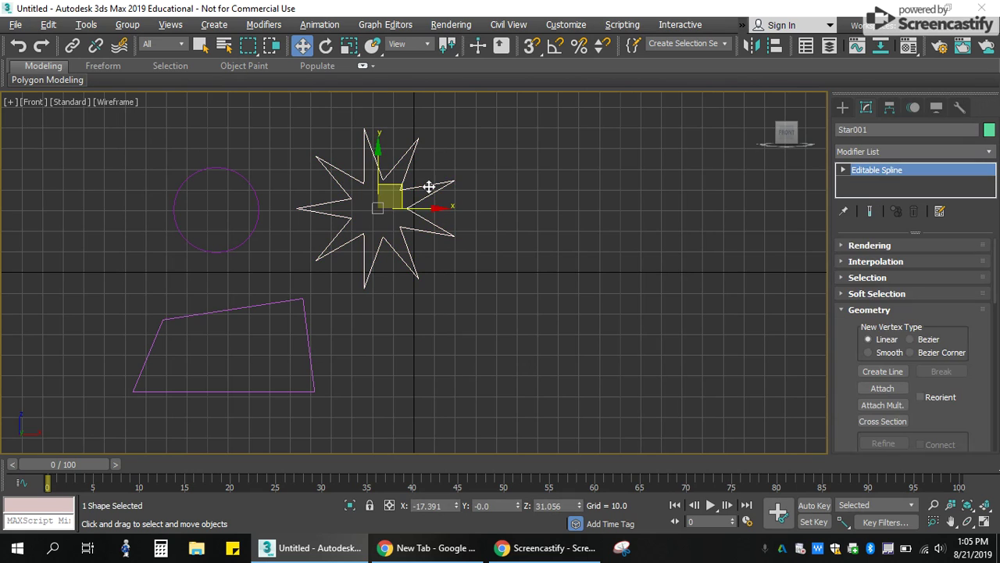
Convert the four-sided line and Circle001 to Editable Splines as well
left_click(297, 299)
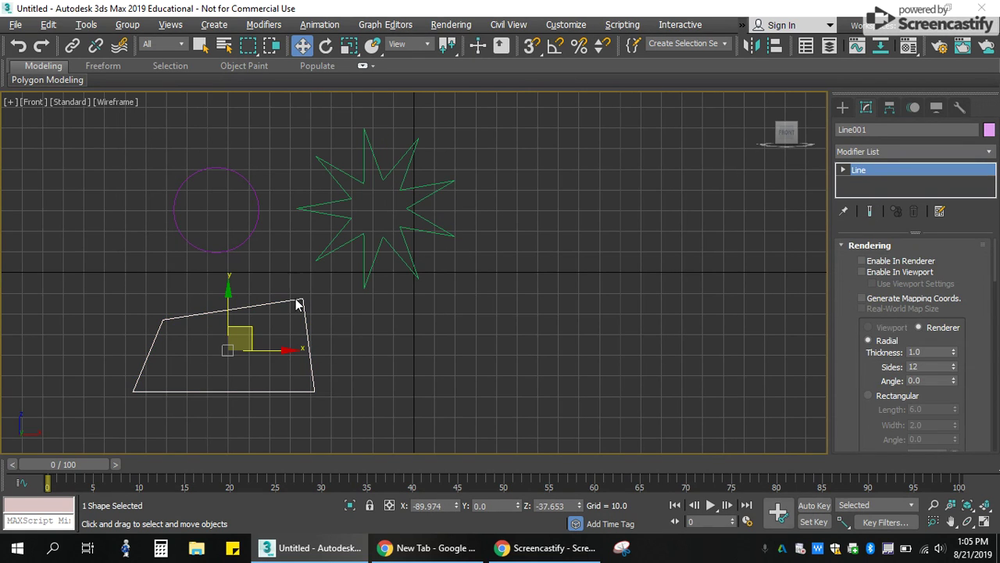
right_click(296, 300)
mouse_move(328, 446)
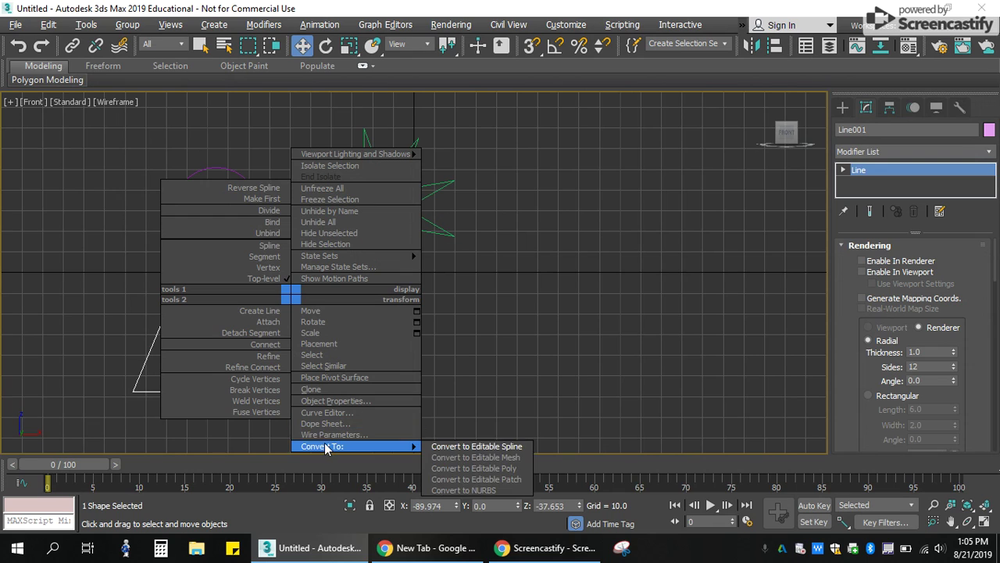
left_click(476, 446)
left_click(241, 246)
right_click(241, 245)
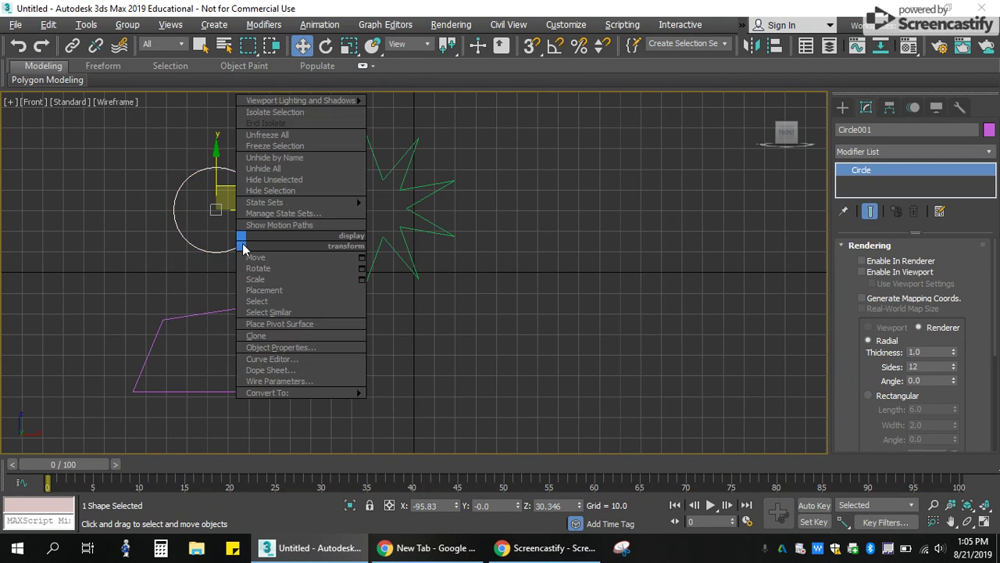
mouse_move(312, 393)
left_click(419, 393)
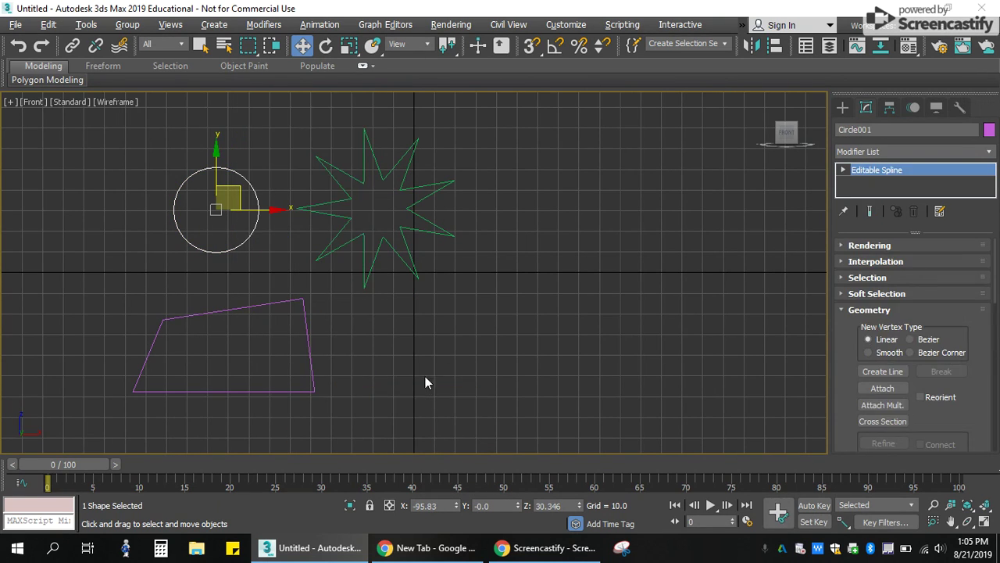
left_click(447, 346)
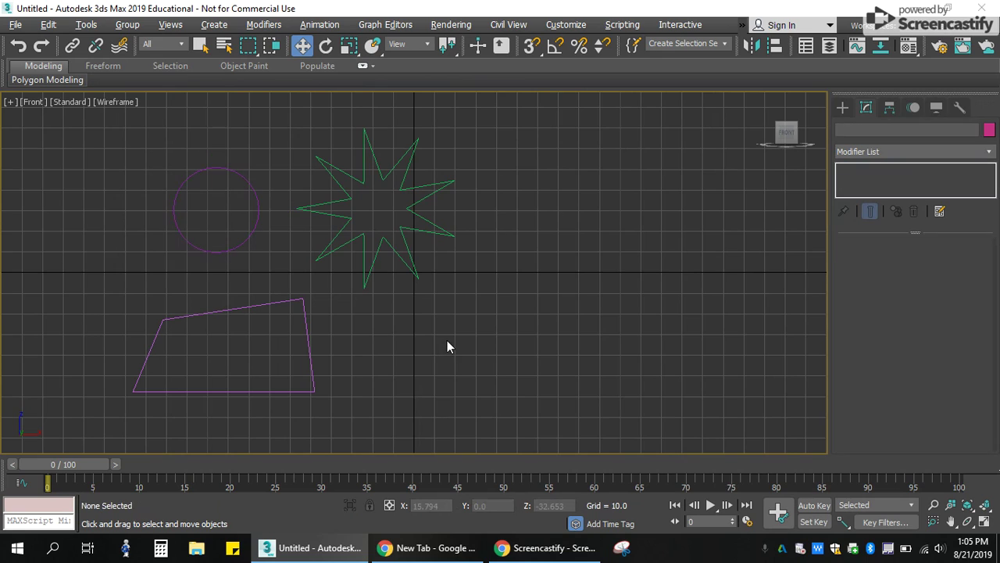
left_click(241, 244)
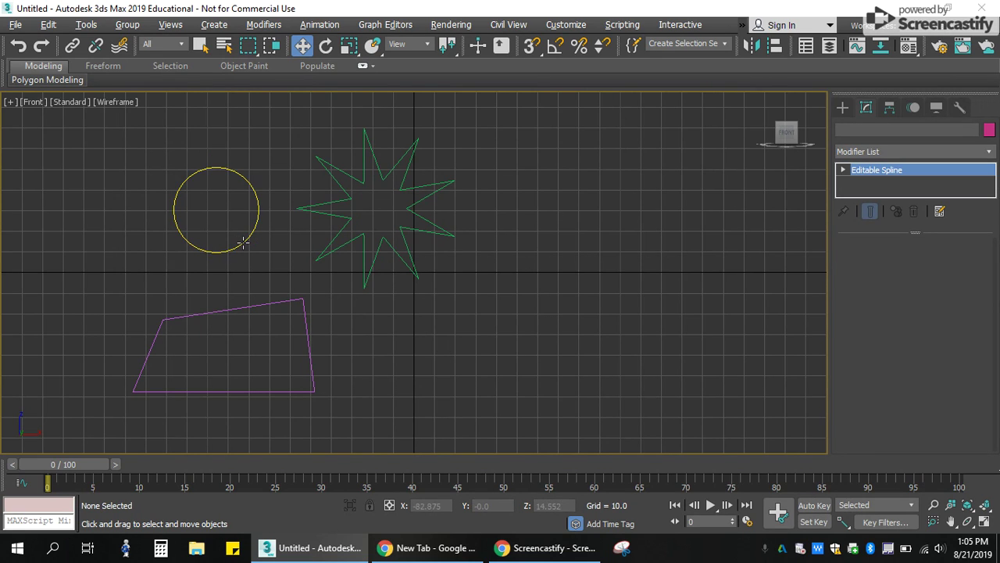
Expand the Editable Spline sub-object levels and put Star001 at Vertex level
left_click(843, 170)
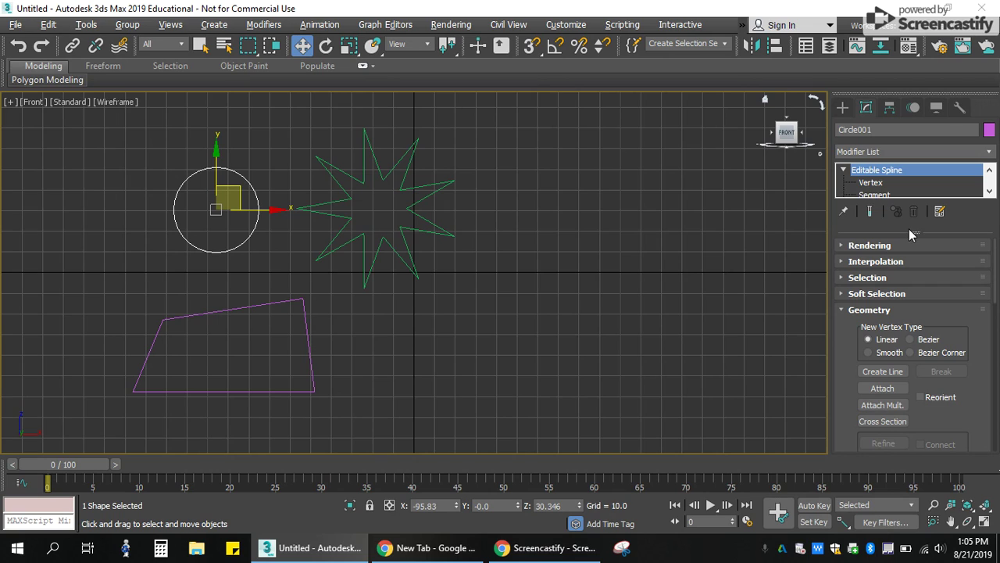
left_click_drag(915, 232, 914, 264)
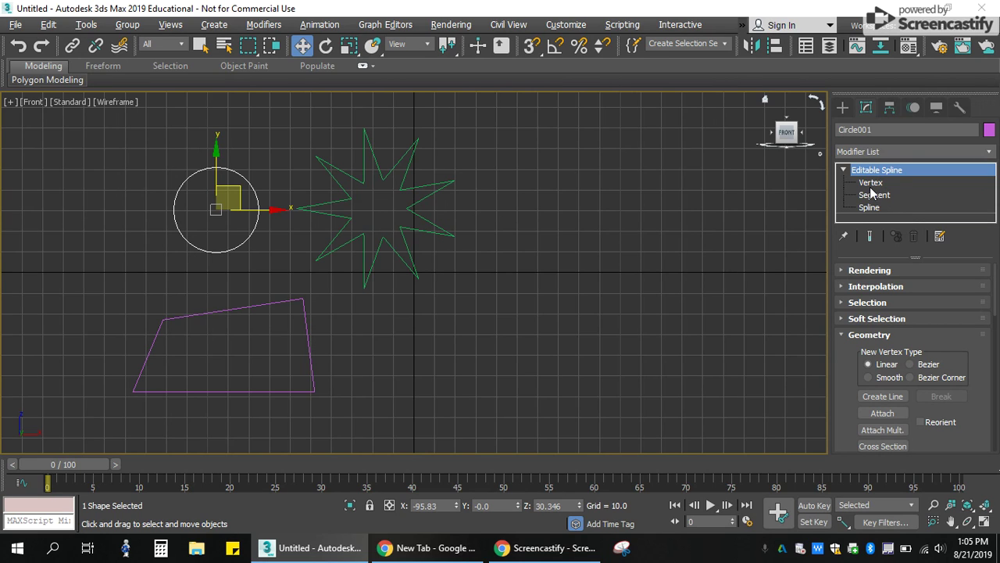
left_click(403, 183)
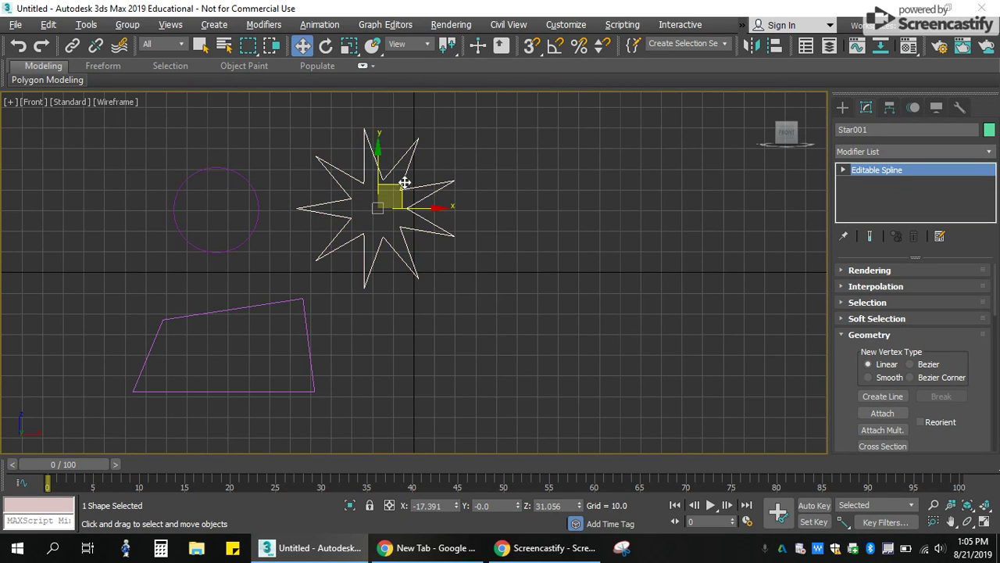
left_click(842, 171)
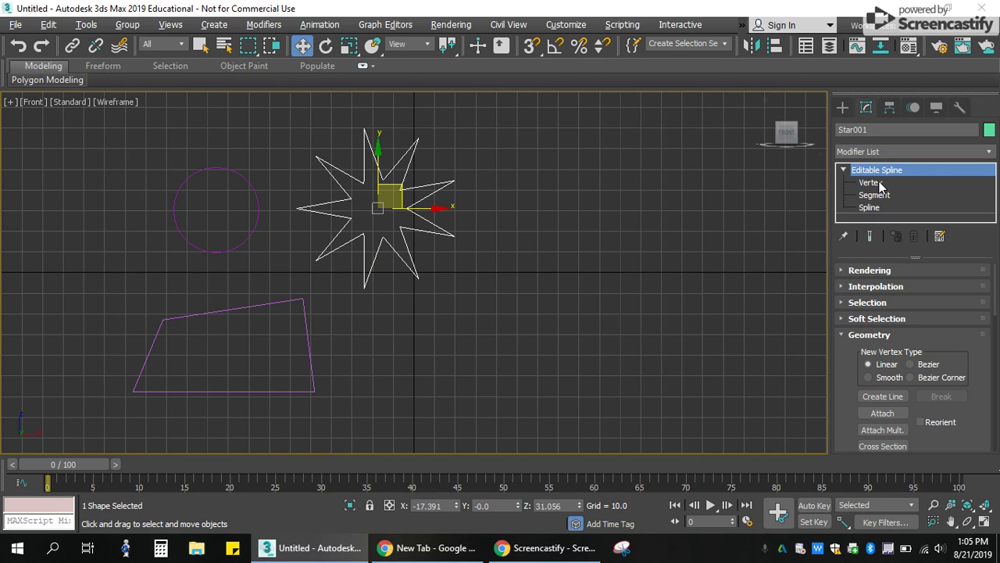
left_click(867, 183)
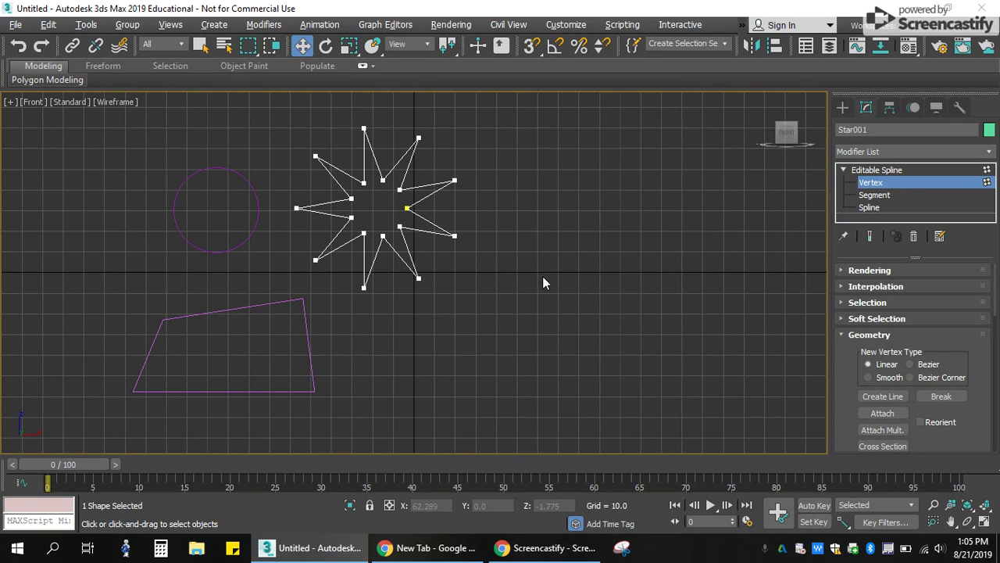
Select an inner star vertex, nudge it slightly, then deselect it
left_click(406, 208)
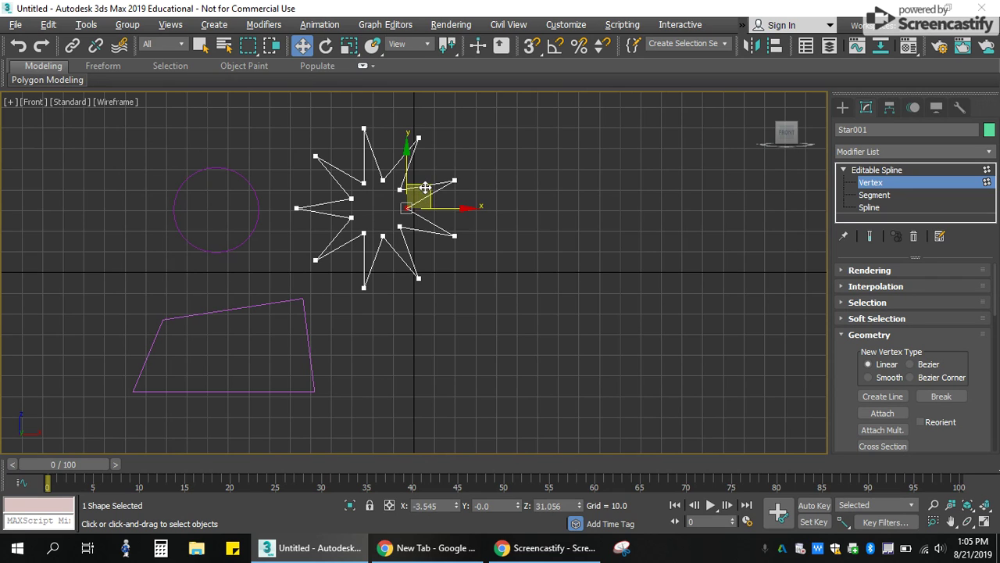
mouse_move(418, 197)
left_mouse_down()
mouse_move(545, 194)
mouse_move(397, 194)
mouse_move(421, 191)
left_mouse_up()
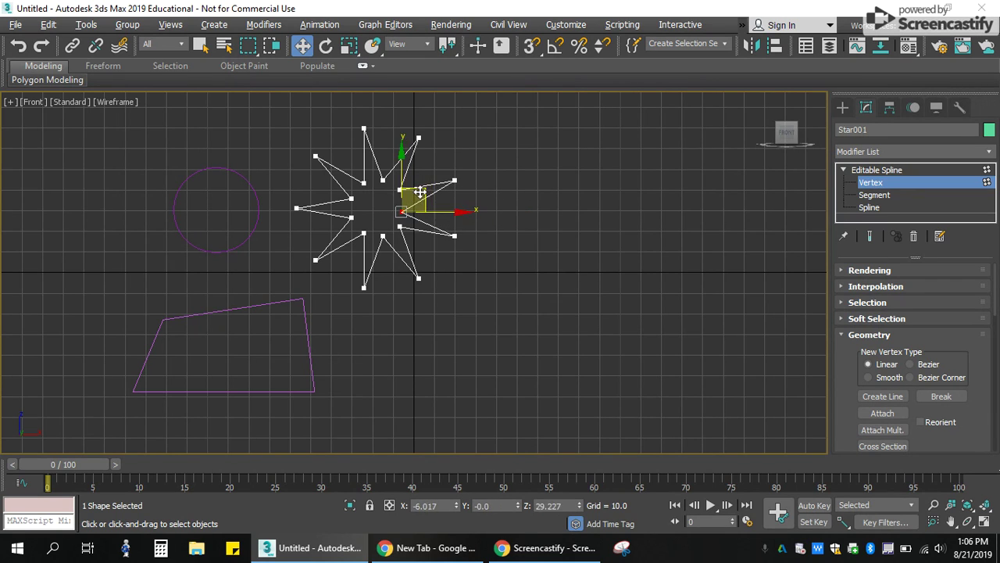
left_click(489, 228)
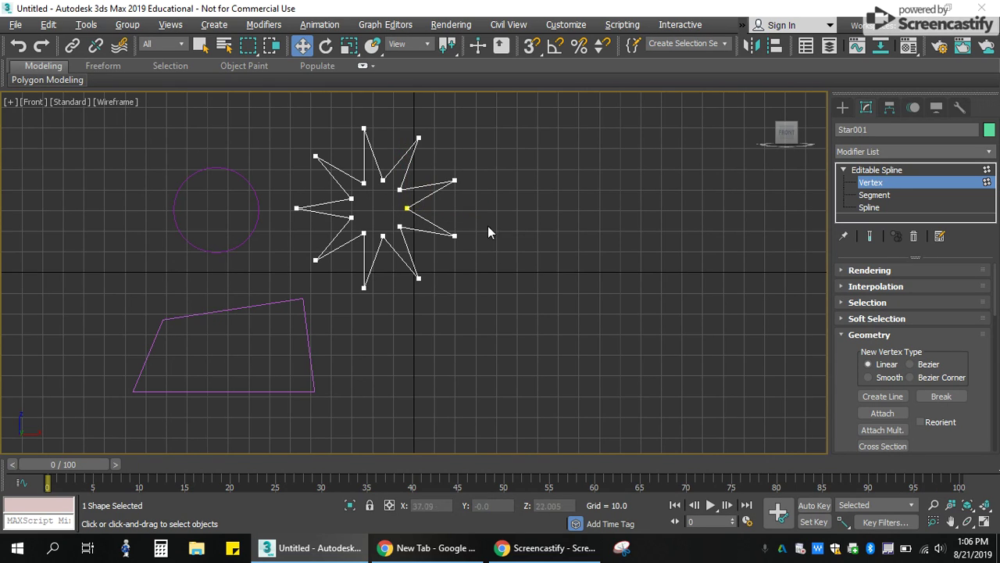
left_click(407, 207)
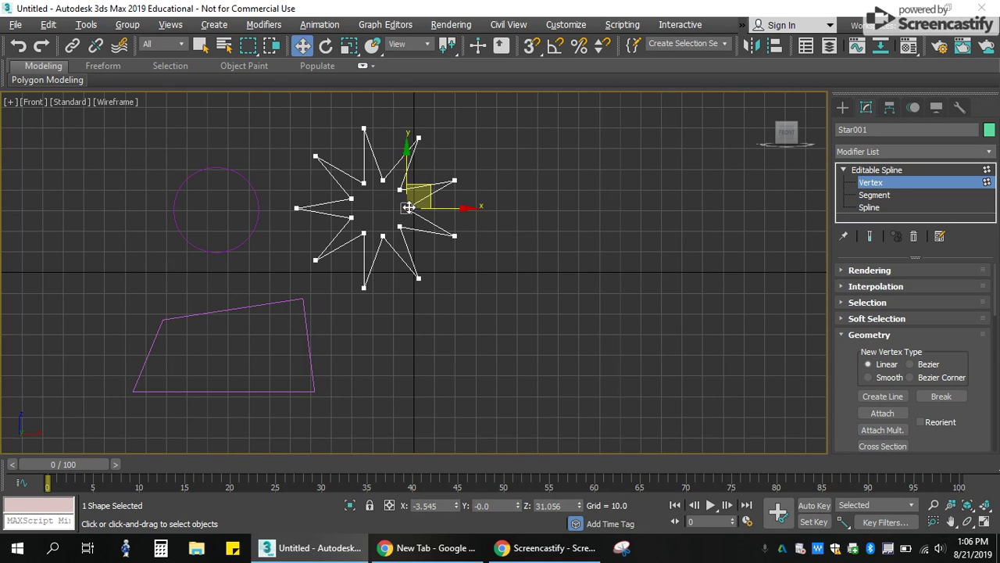
left_click(585, 242)
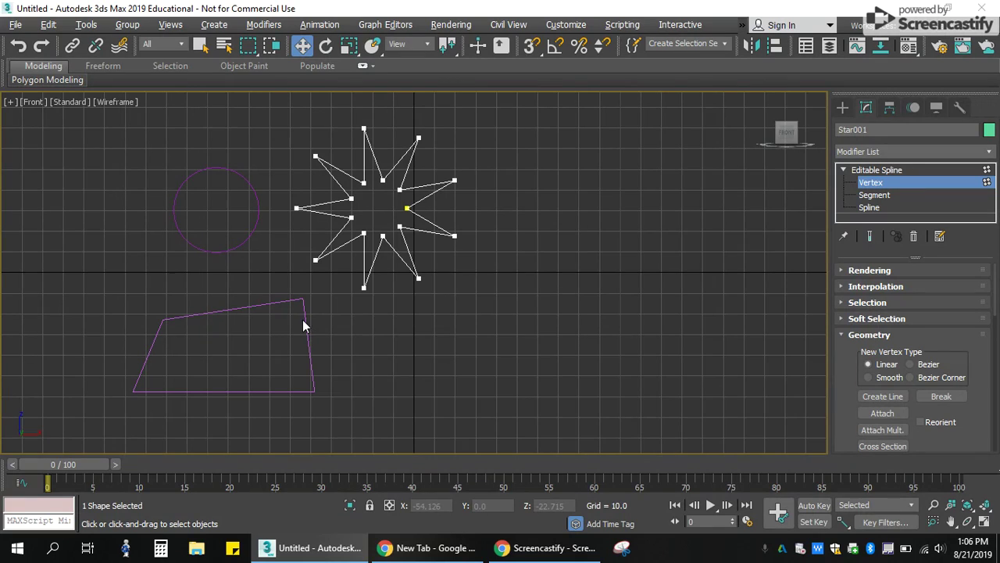
Back at Editable Spline level, attach the trapezoid Line001 to Star001
left_click(877, 170)
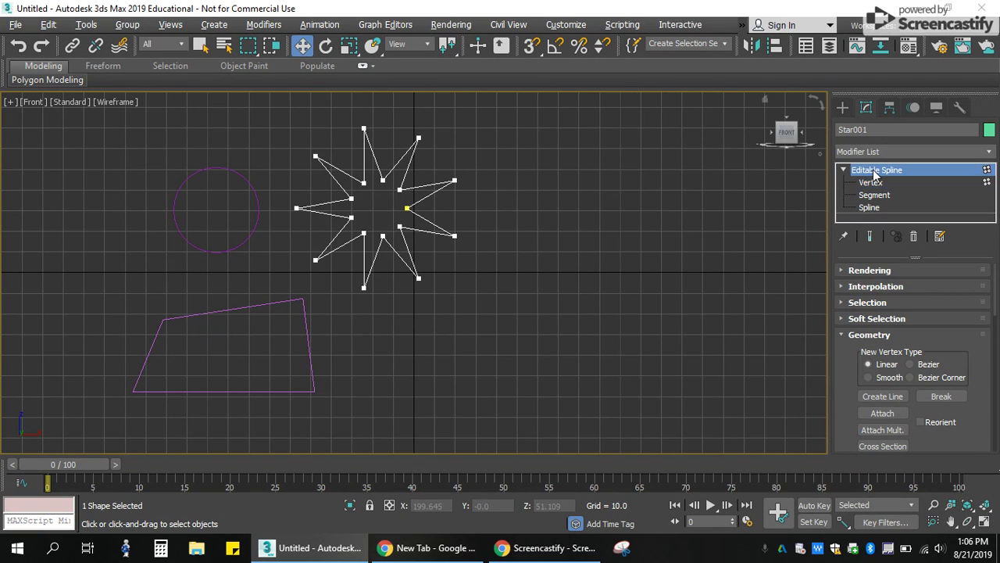
left_click(306, 333)
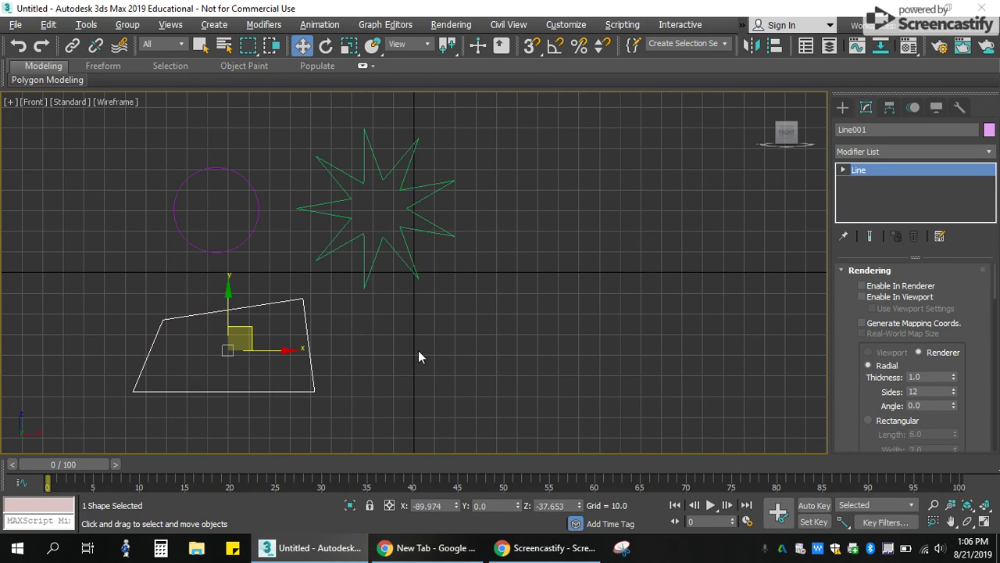
left_click(420, 232)
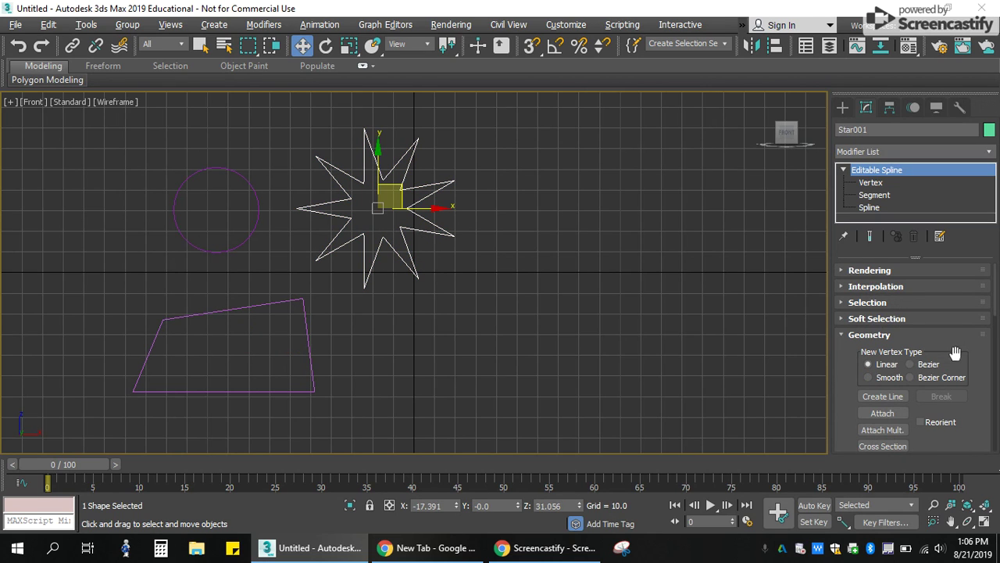
scroll(961, 357, "down", 1)
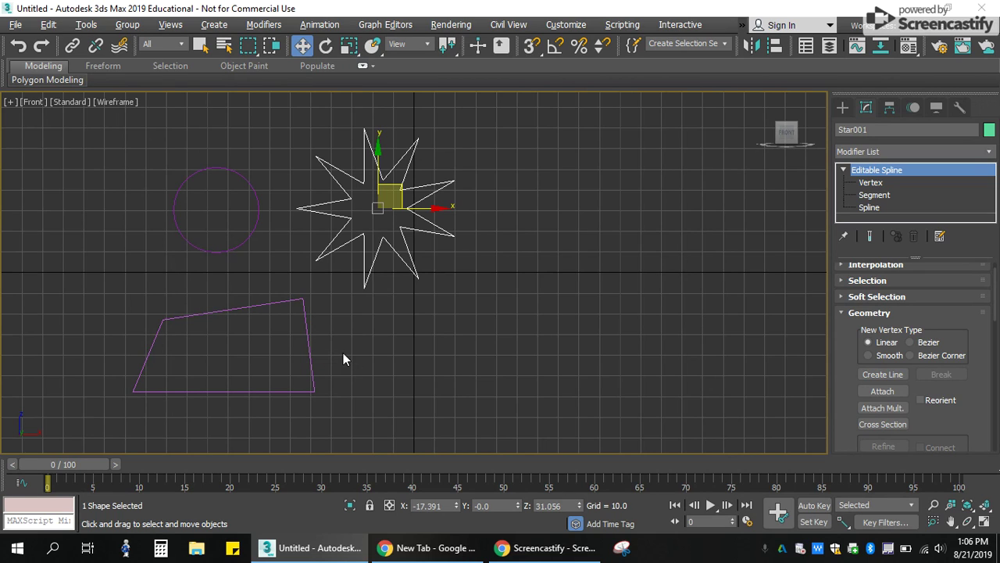
left_click(888, 393)
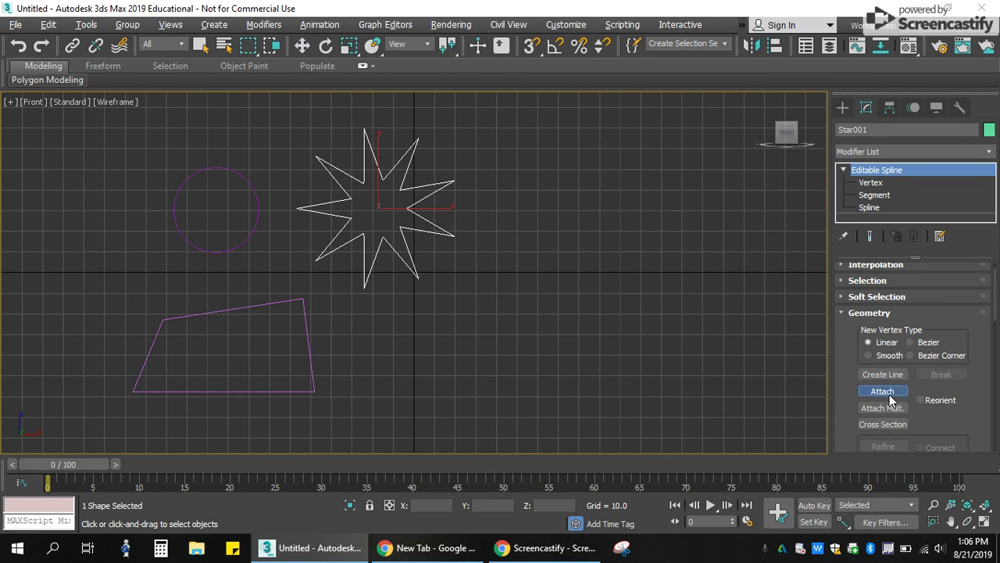
left_click(305, 332)
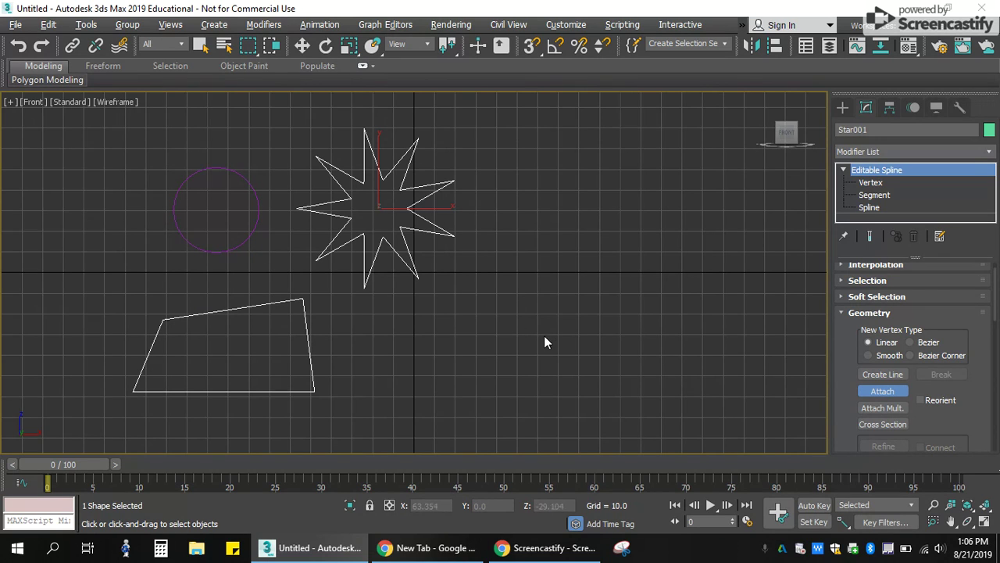
Move the combined star-and-trapezoid shape slightly right with Select and Move
key("w")
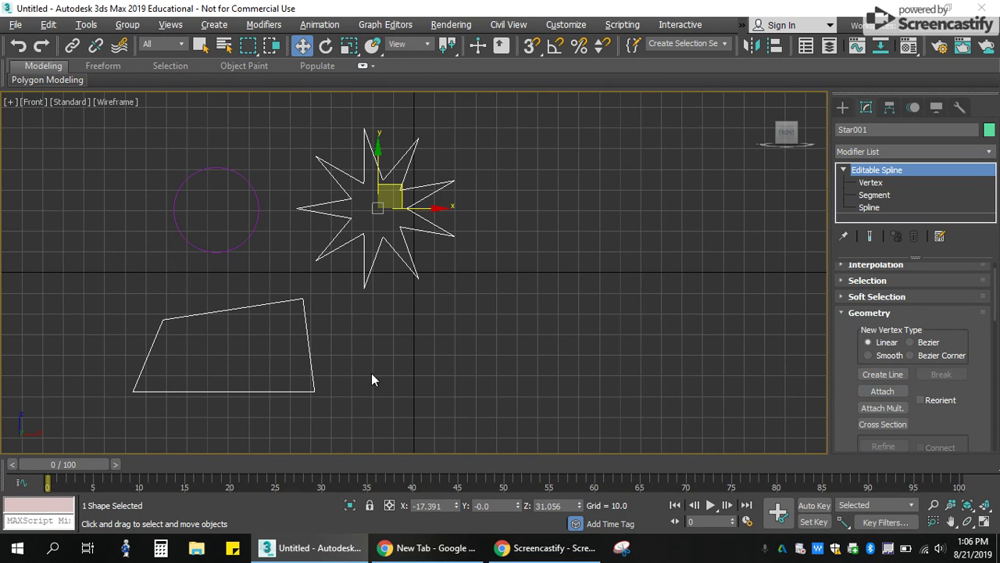
left_click_drag(390, 201, 429, 197)
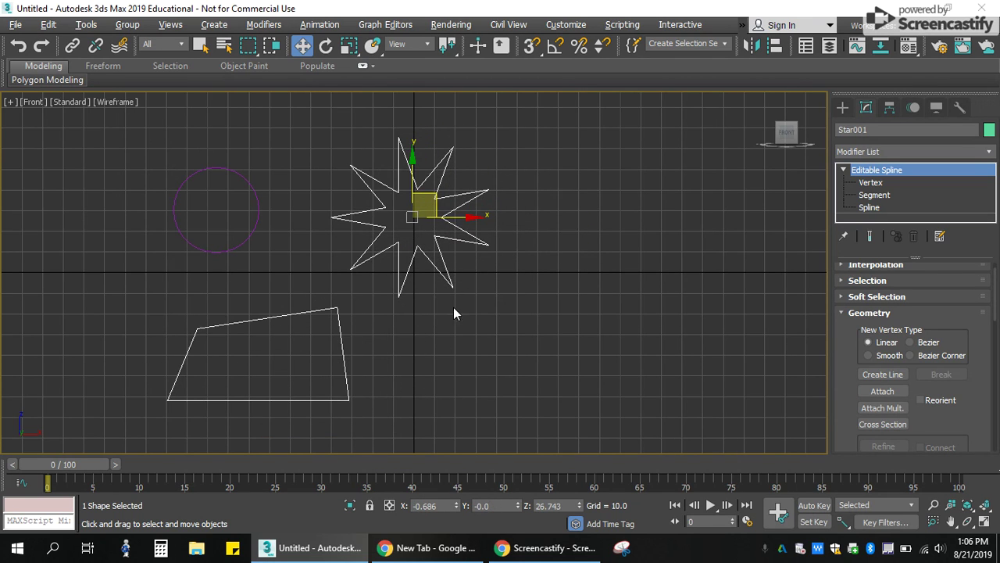
left_click(426, 335)
left_click(420, 262)
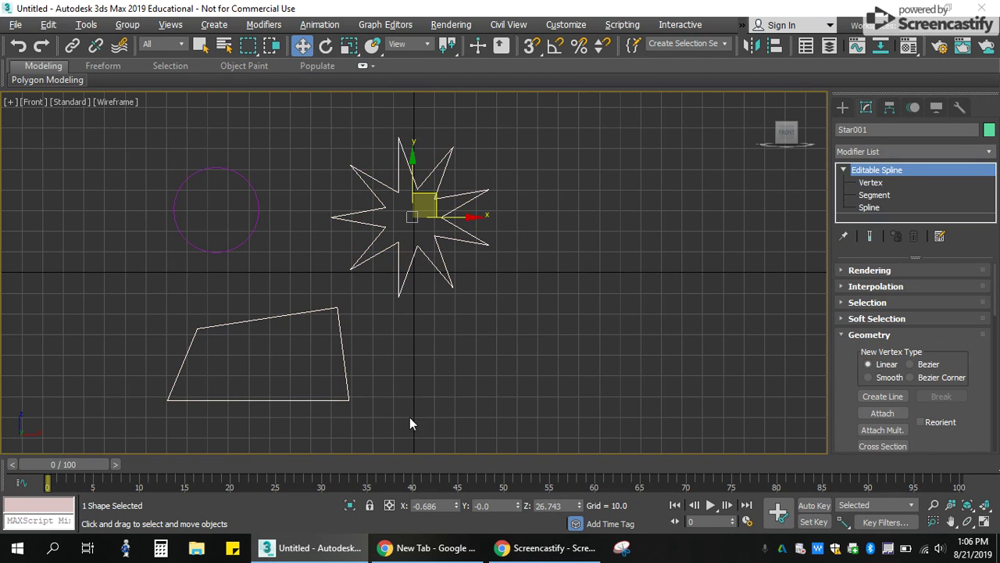
Break the star at an inner vertex and drag both loose ends out to the right
left_click(873, 183)
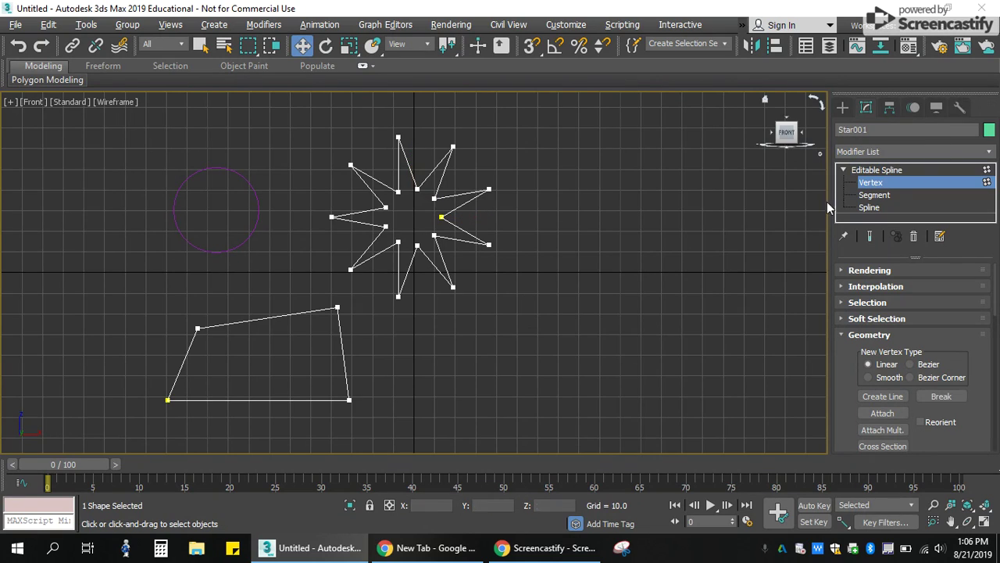
left_click(442, 216)
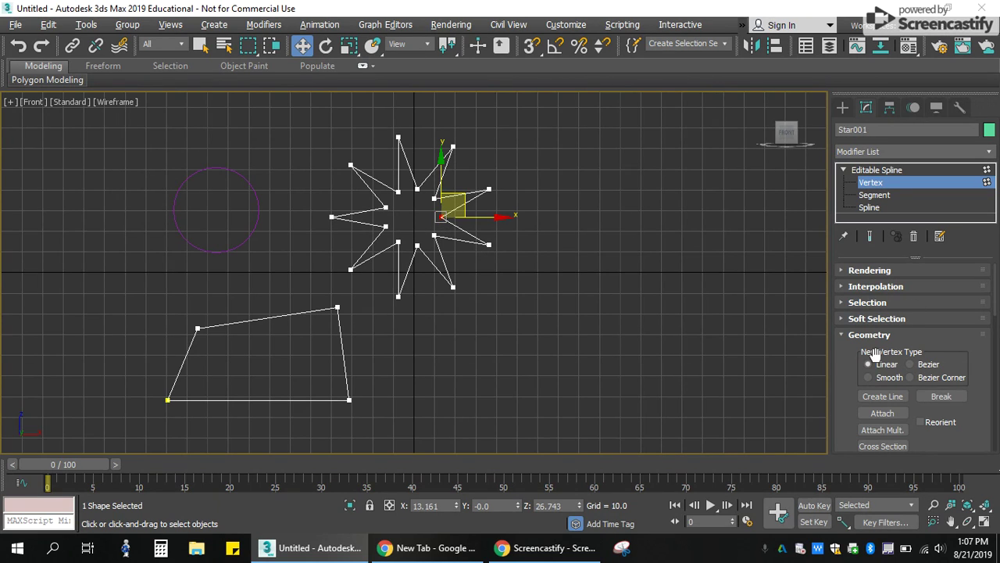
left_click(941, 398)
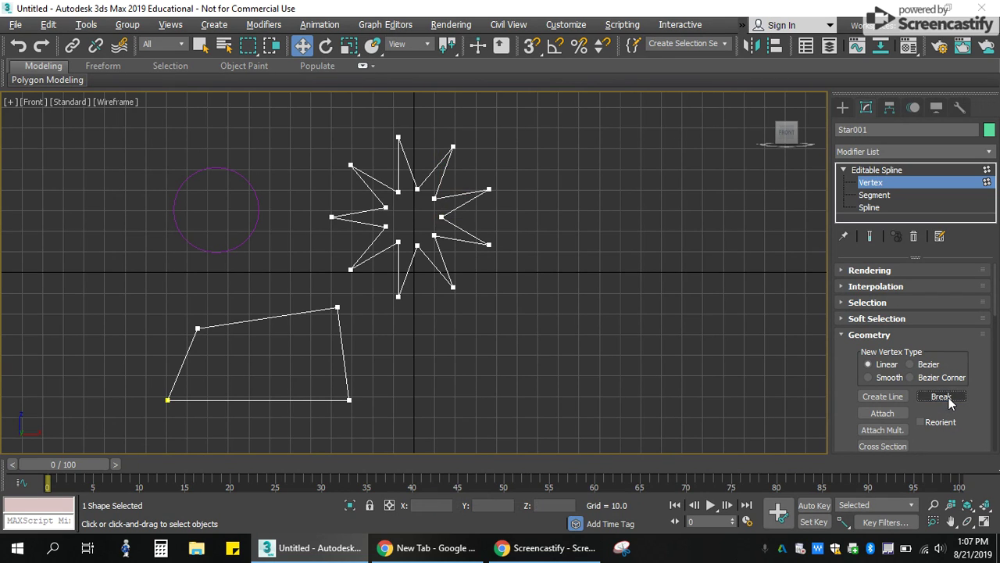
left_click(443, 217)
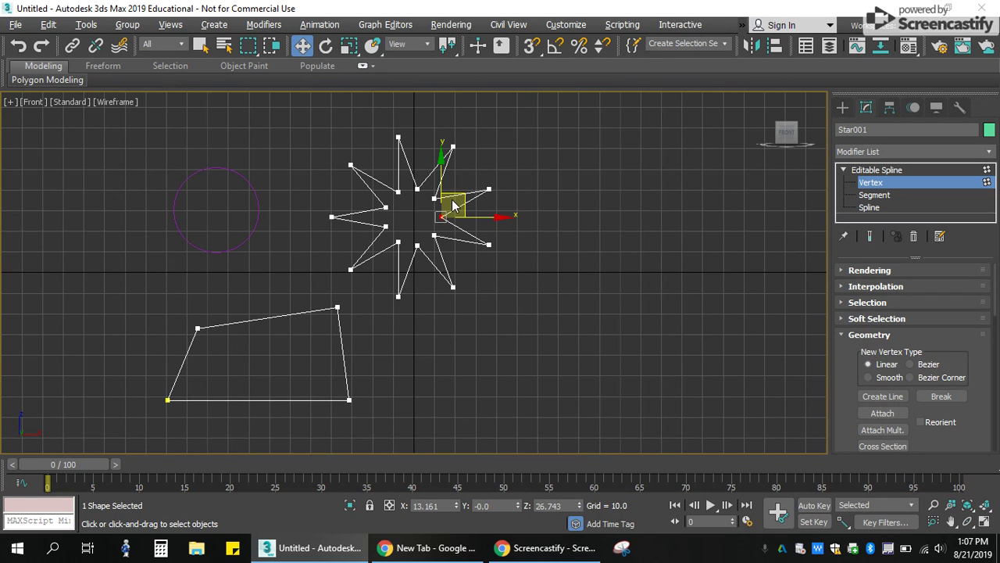
left_click(459, 208)
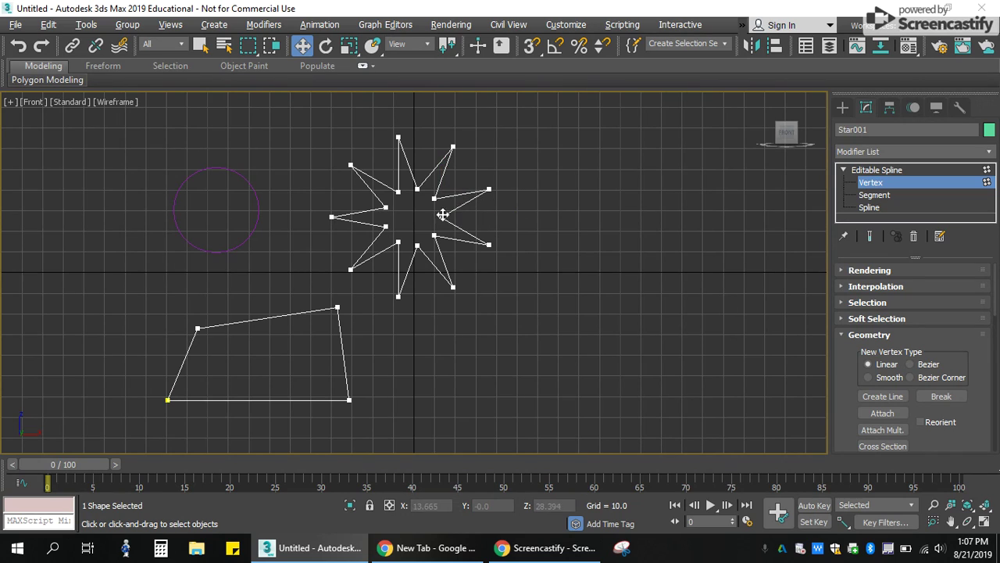
left_click(444, 216)
left_click_drag(460, 197, 580, 221)
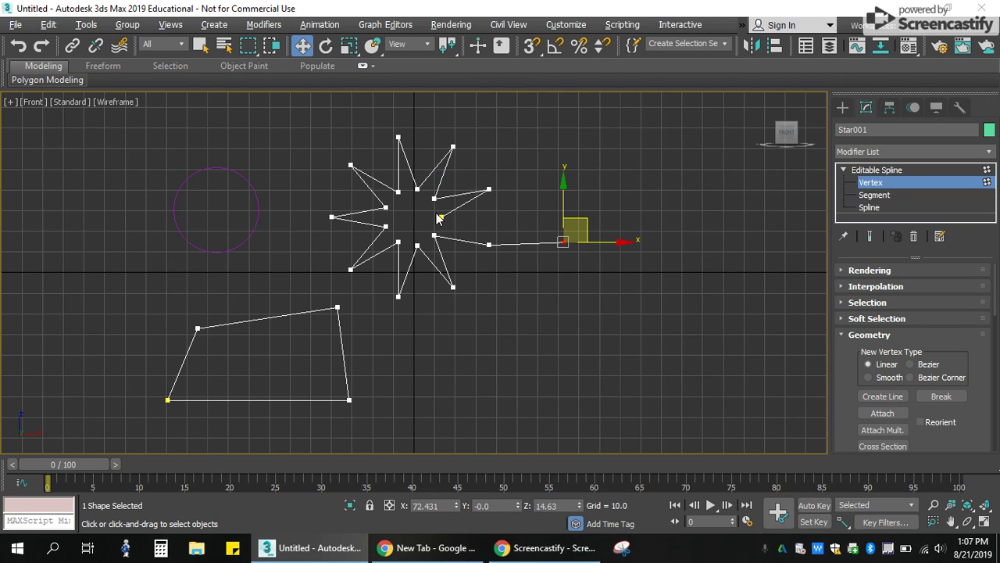
left_click_drag(441, 211, 571, 137)
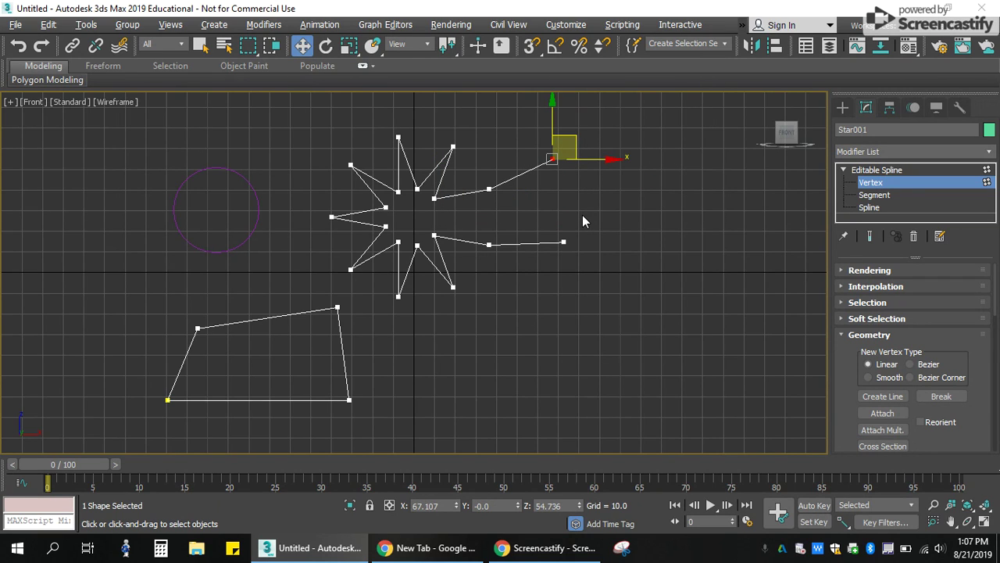
Box-select all of the shape's vertices and delete them
left_click(488, 297)
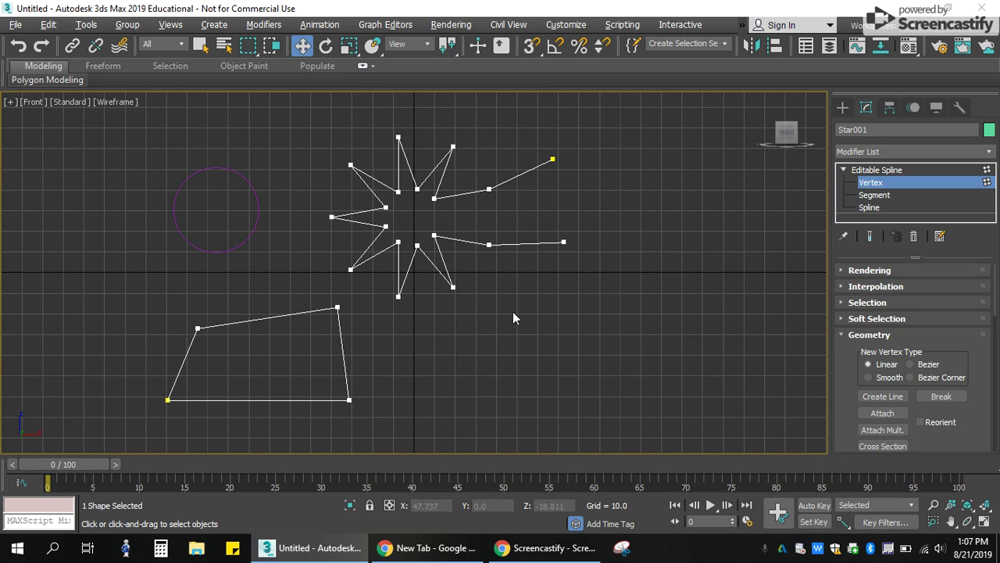
left_click_drag(104, 146, 617, 446)
key("Delete")
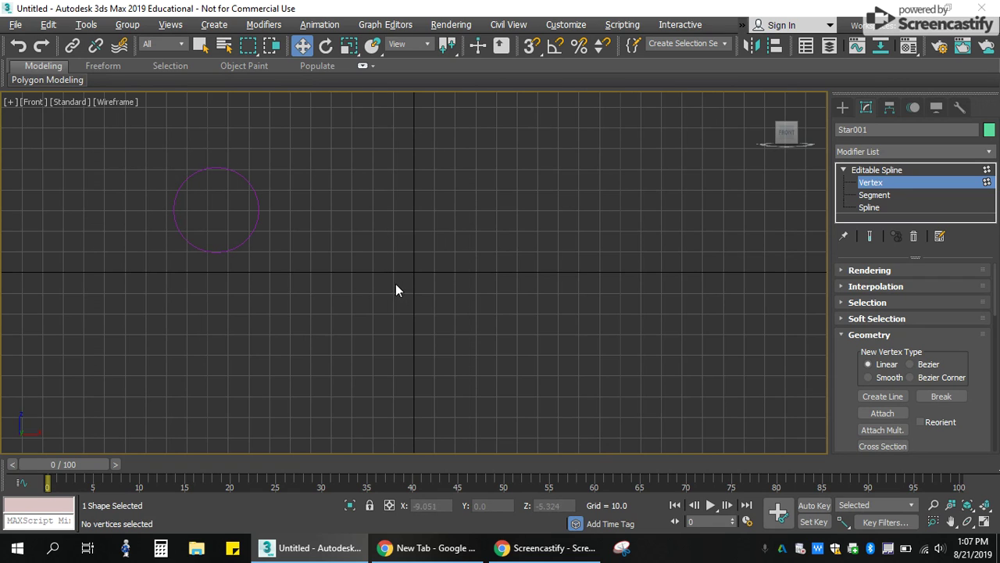
Delete the remaining circle and pick the Line spline tool under Create > Shapes
left_click(869, 170)
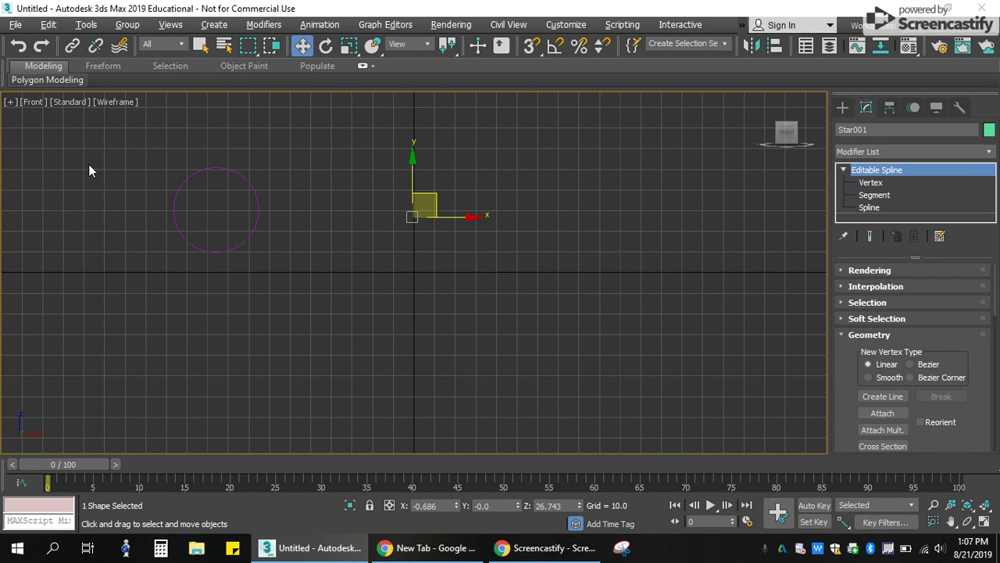
key("Delete")
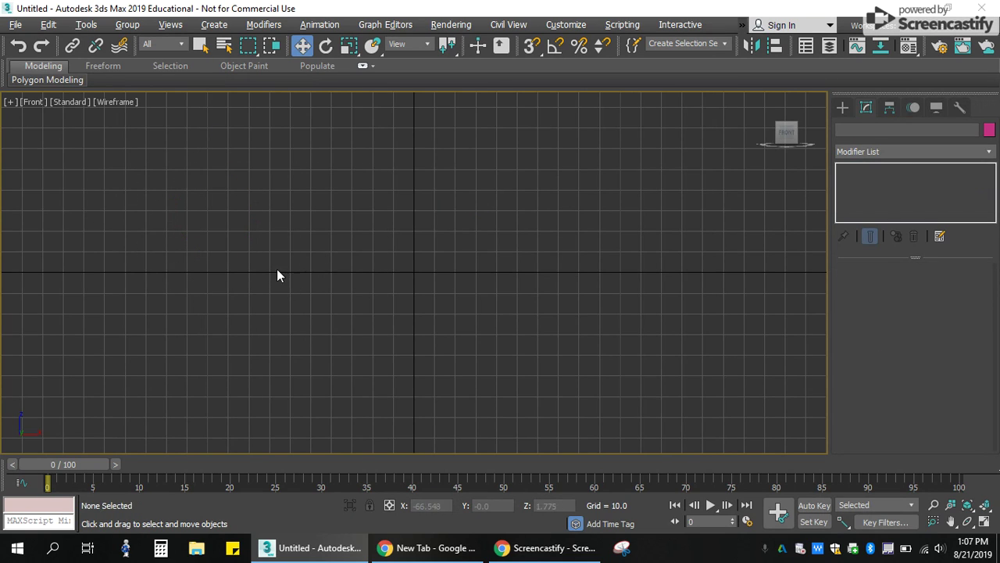
left_click(844, 110)
left_click(883, 207)
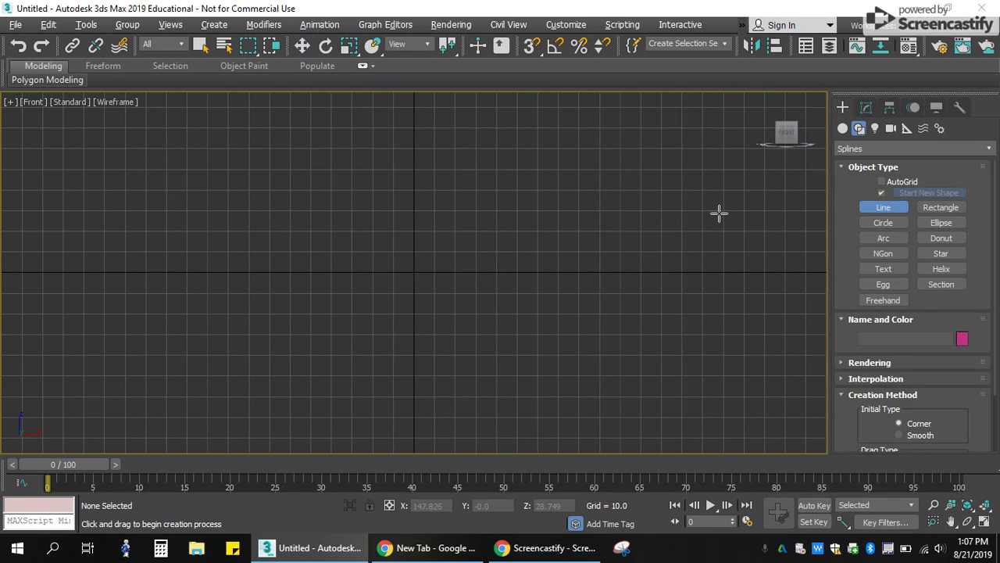
Place straight corner points for the left side, top peak and vertical right side
left_click(235, 322)
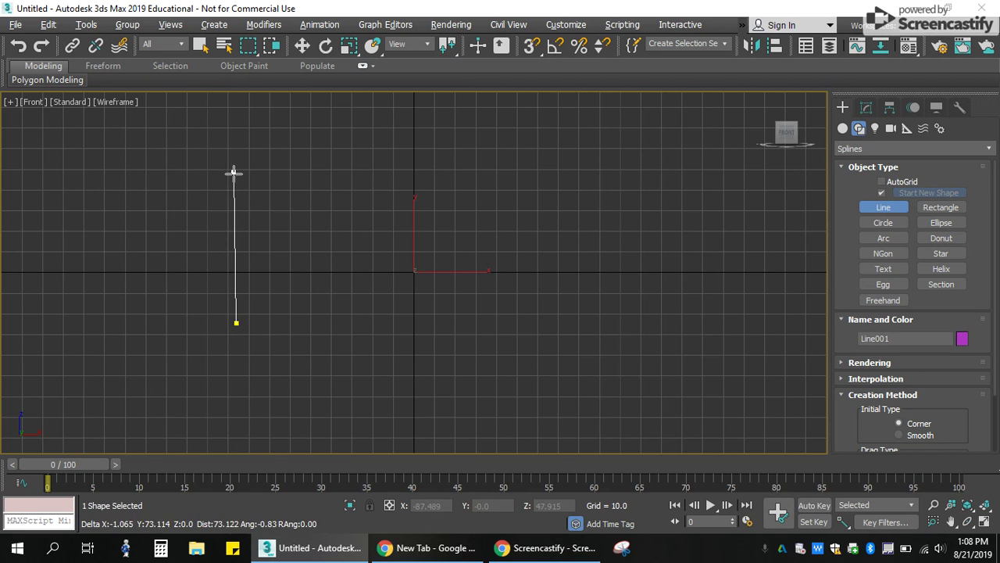
left_click(266, 176)
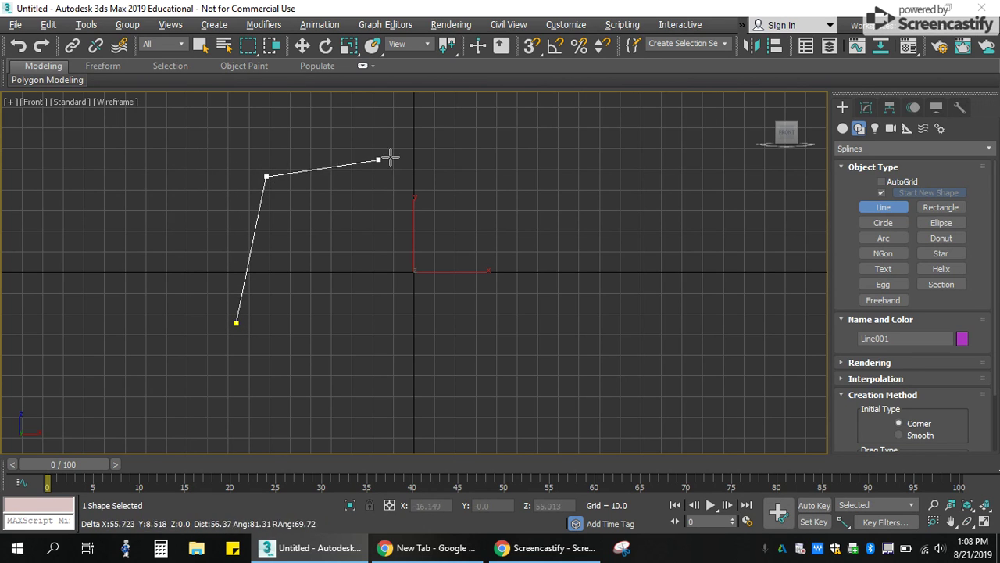
left_click(541, 127)
left_click(713, 184)
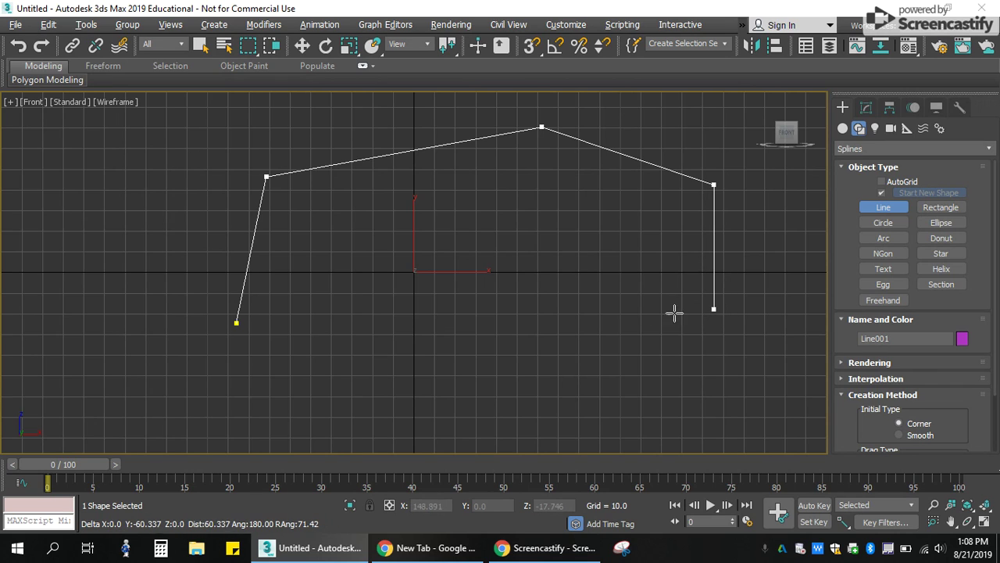
left_click(713, 321, "shift")
Add a wavy curved bottom edge and close the line at its first point
right_click(624, 322)
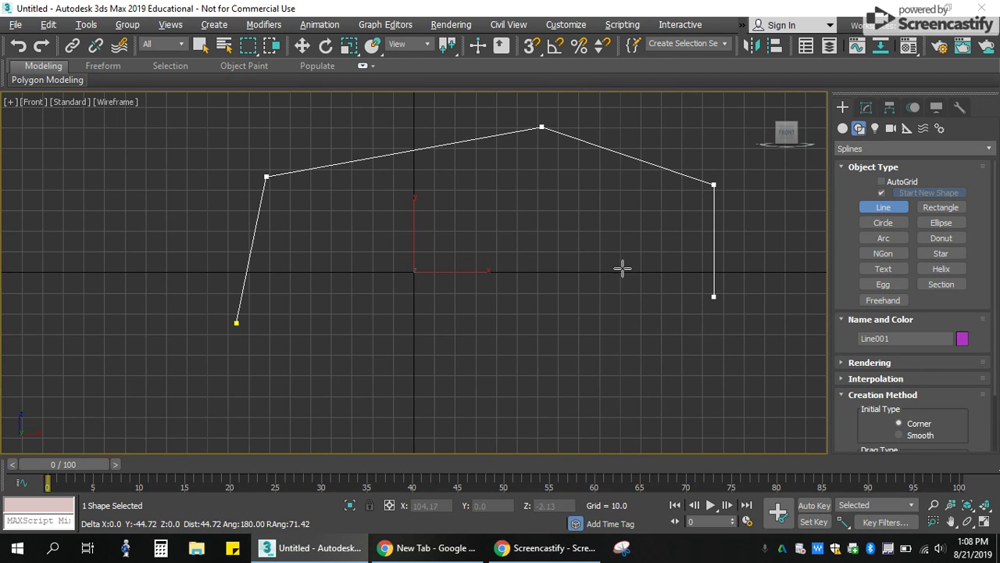
left_click(718, 320)
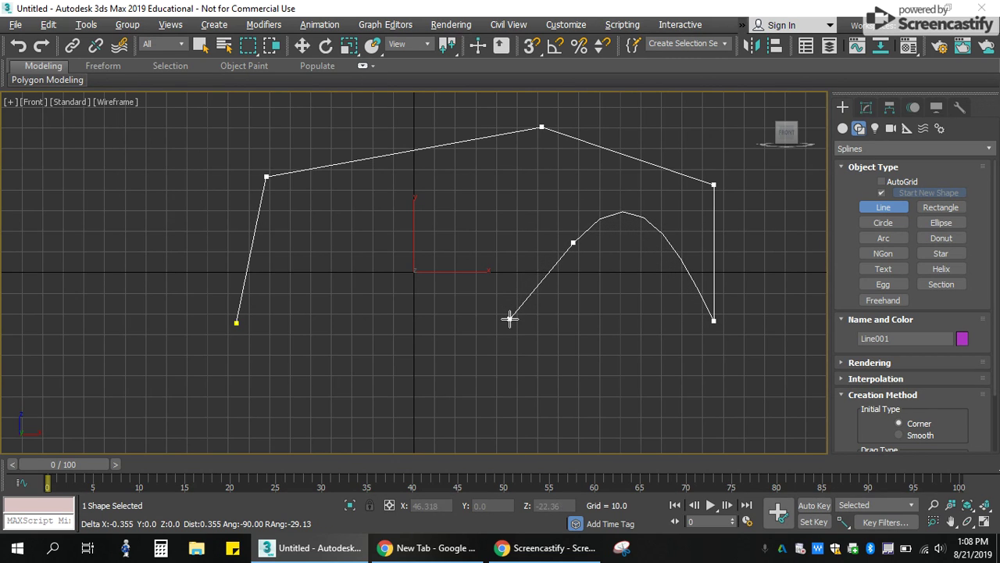
left_click(420, 361)
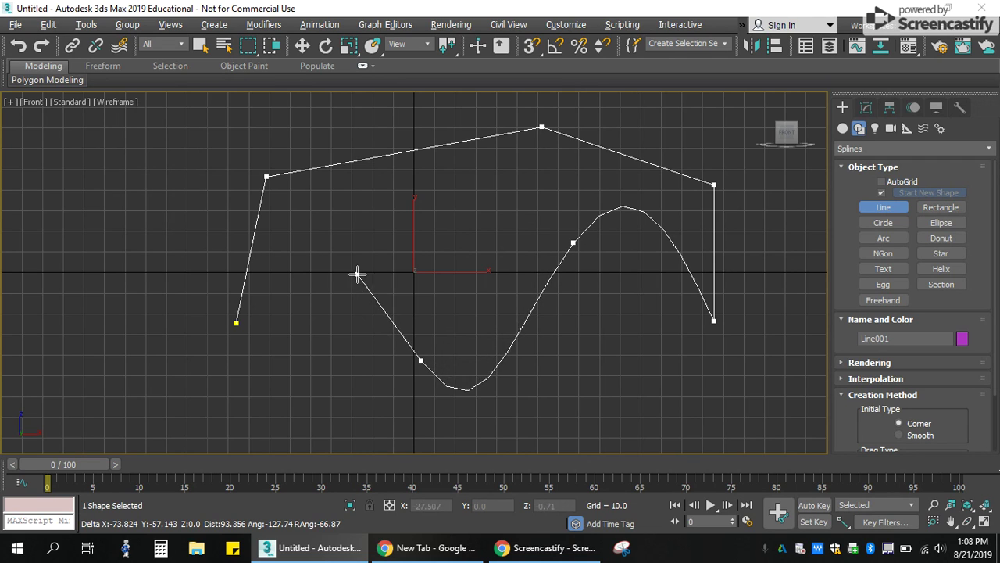
left_click(238, 322)
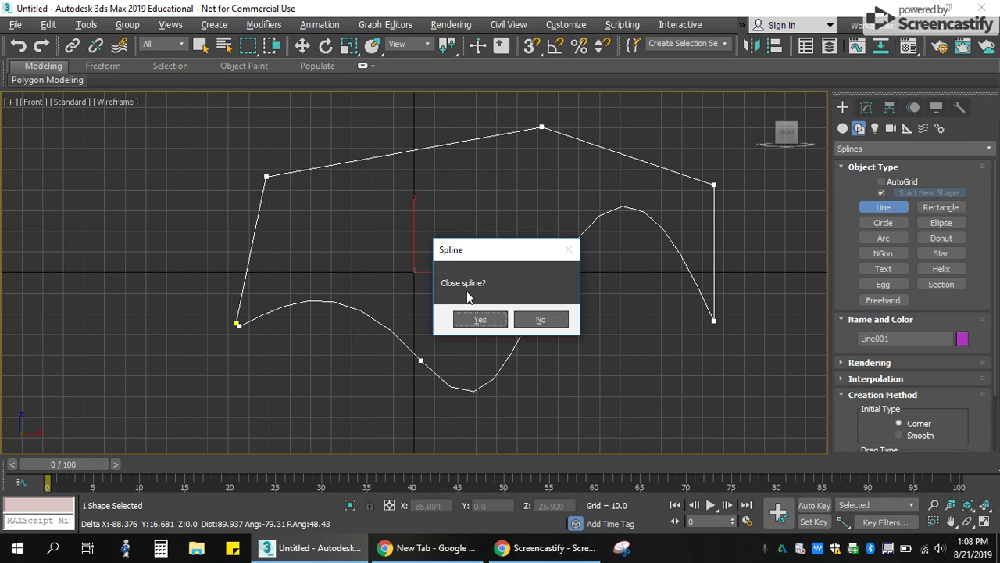
left_click(471, 319)
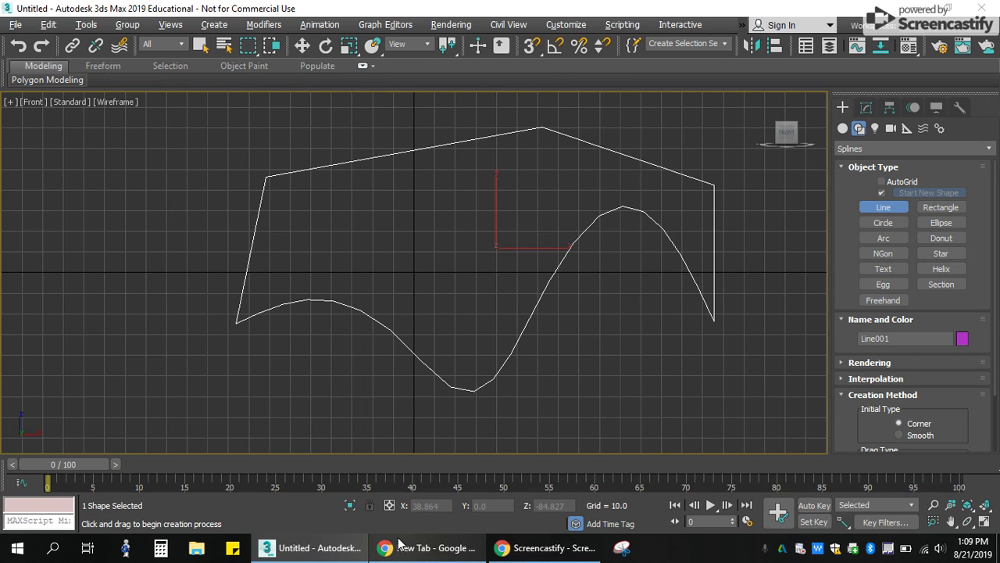
left_click(556, 550)
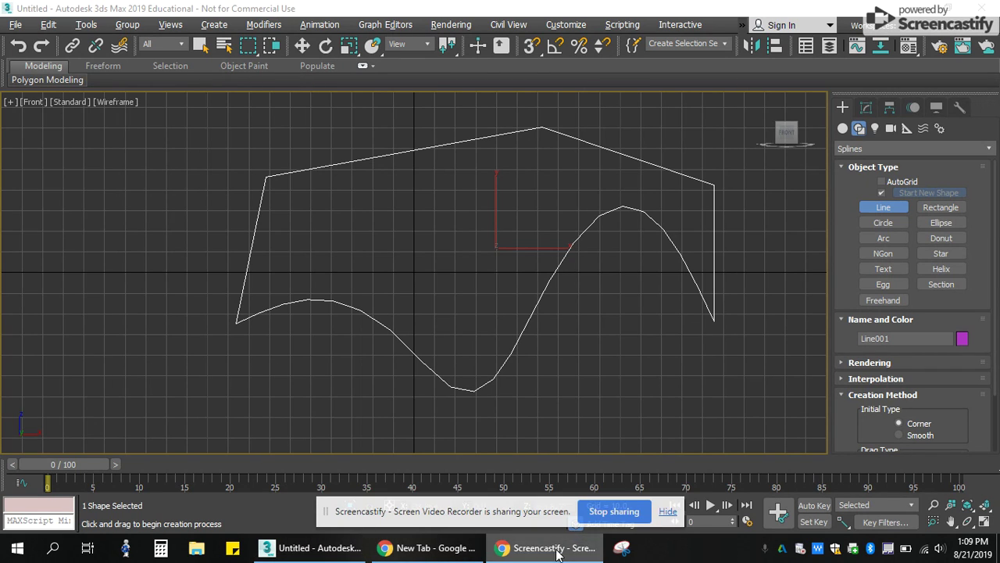